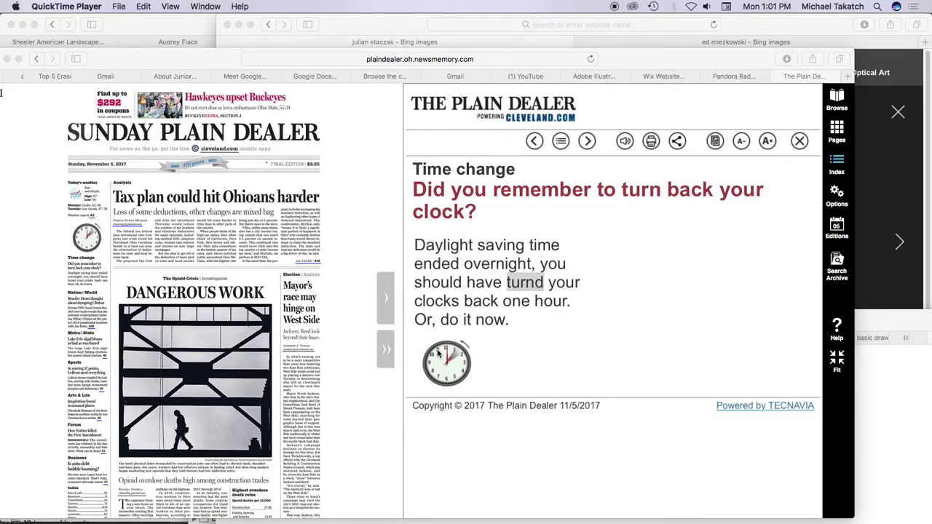
# Switch from Safari to the Illustrator clock document
pyautogui.press('super+Tab')
pyautogui.press('super+Tab')
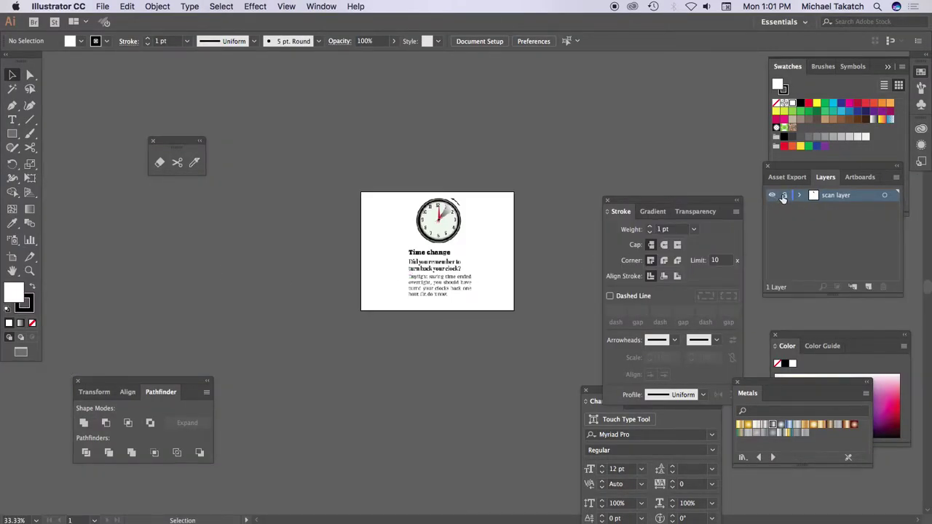
# Dim the image on the locked scan layer through its layer options
pyautogui.doubleClick(857, 198)
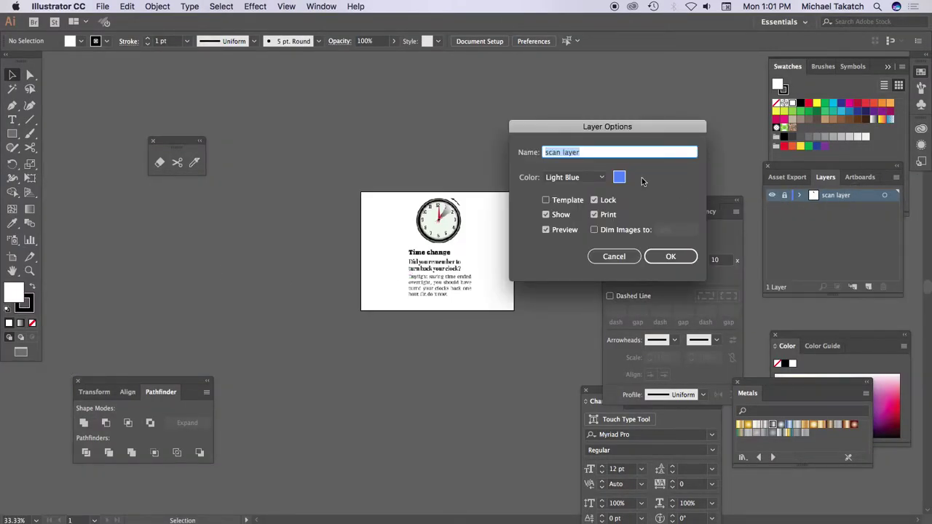
pyautogui.click(600, 229)
pyautogui.click(669, 257)
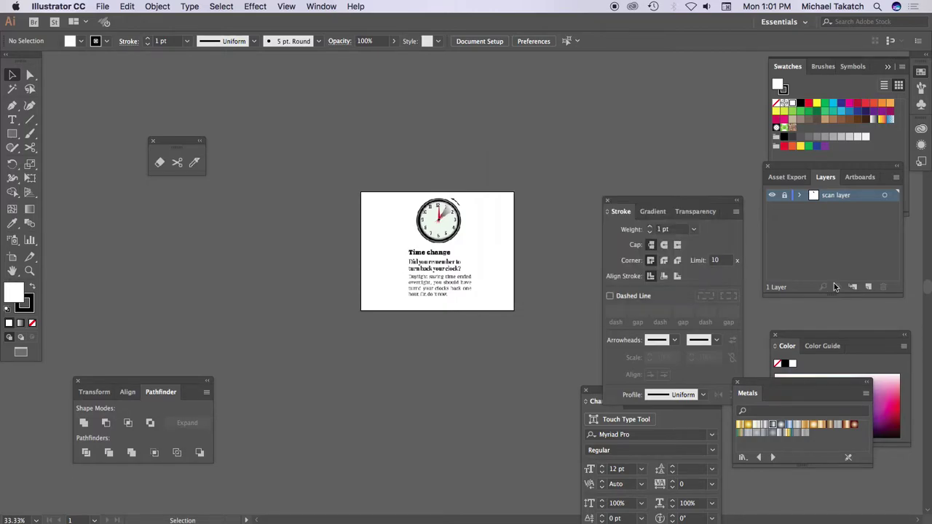
# Add a new layer above the scan layer and name it 'graphics'
pyautogui.click(869, 287)
pyautogui.doubleClick(834, 197)
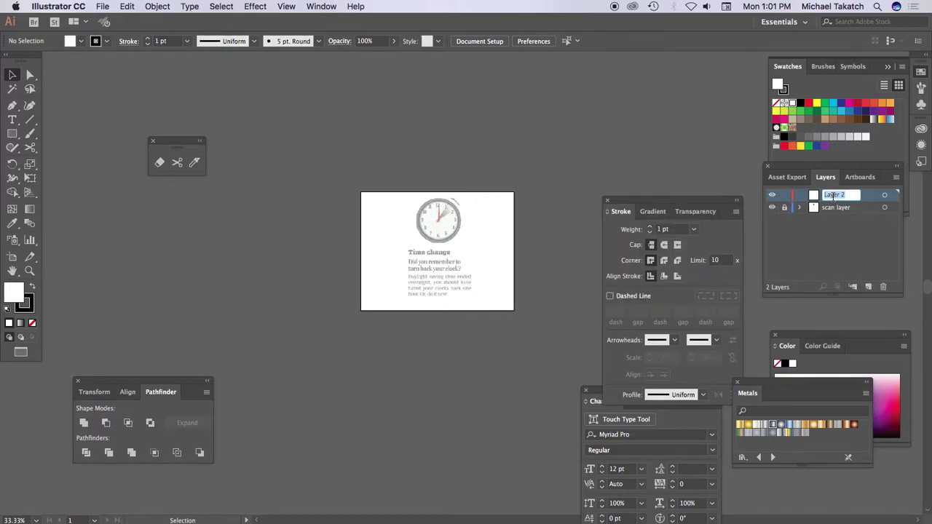
pyautogui.write('graphics')
pyautogui.press('Return')
# Zoom in on the clock and caption and show the rulers
pyautogui.press('z')
pyautogui.moveTo(399, 193); pyautogui.dragTo(486, 271)
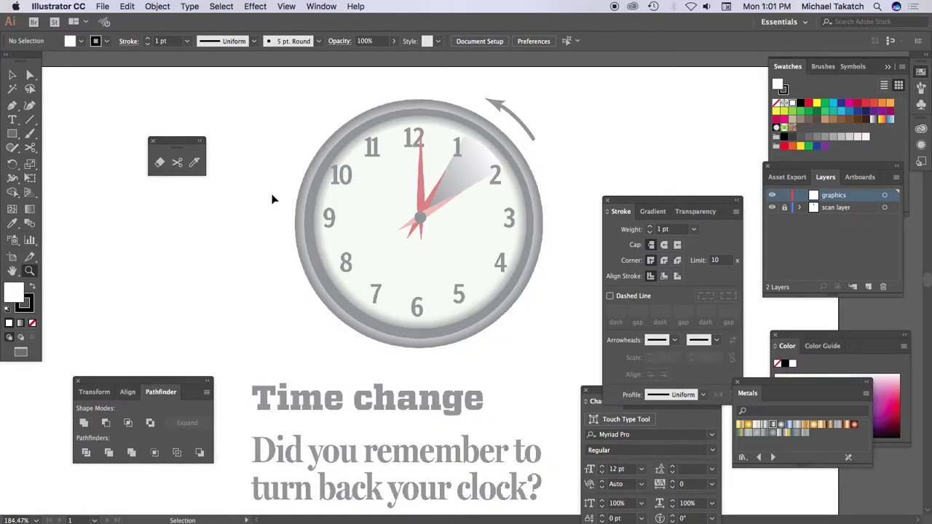
pyautogui.press('super+r')
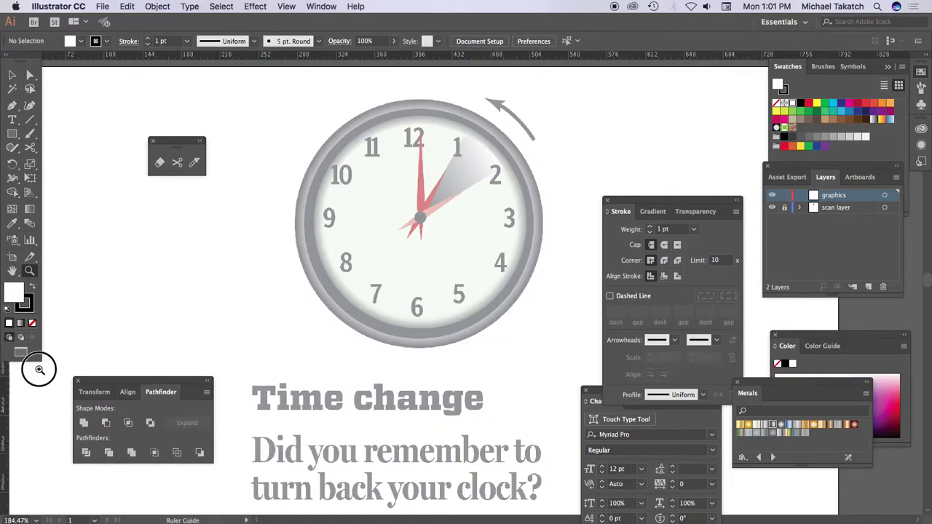
# Cross vertical and horizontal guides at the clock's centre and draw a circle outward from there
pyautogui.moveTo(40, 369); pyautogui.dragTo(421, 245)
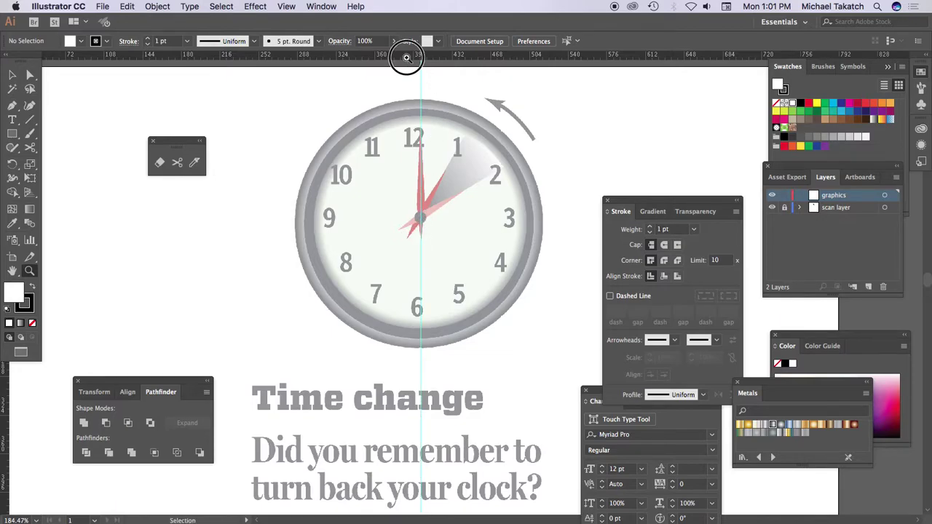
pyautogui.moveTo(407, 57); pyautogui.dragTo(411, 217)
pyautogui.moveTo(12, 134); pyautogui.dragTo(61, 161)
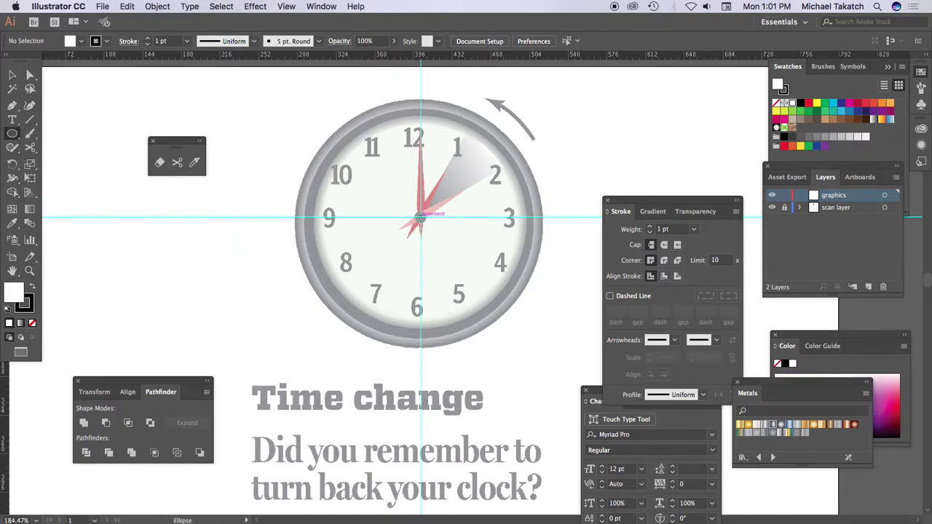
pyautogui.moveTo(420, 217); pyautogui.dragTo(512, 340)
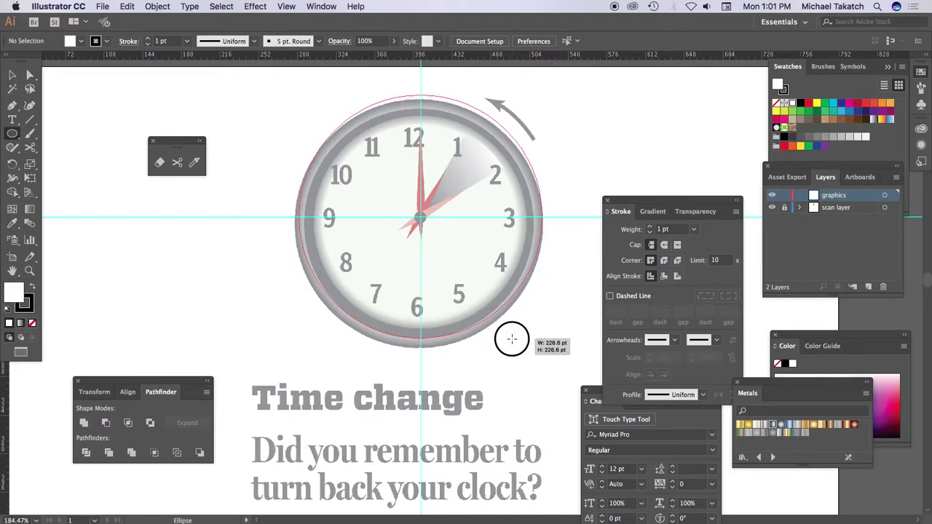
# Finish the 226.6 pt circle on the outer ring, remove its fill and set an 8 pt stroke
pyautogui.moveTo(511, 338); pyautogui.dragTo(512, 339)
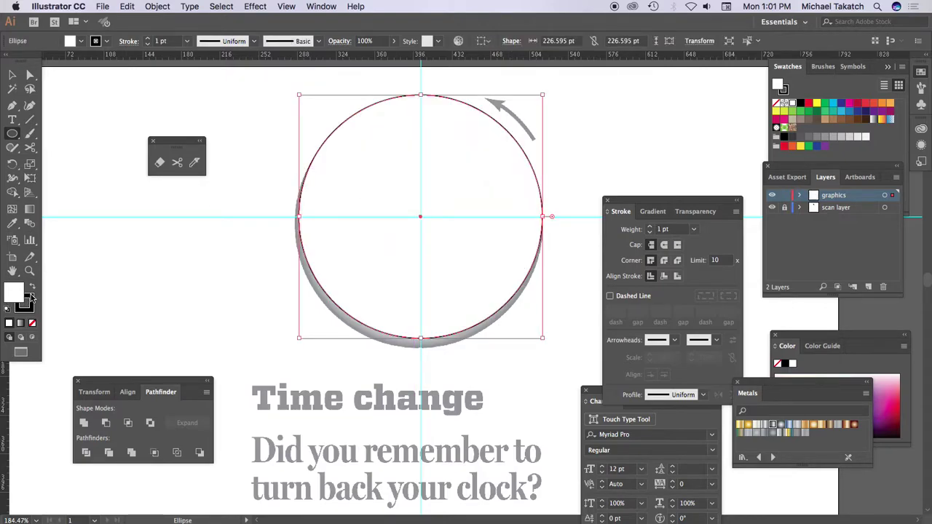
pyautogui.click(32, 323)
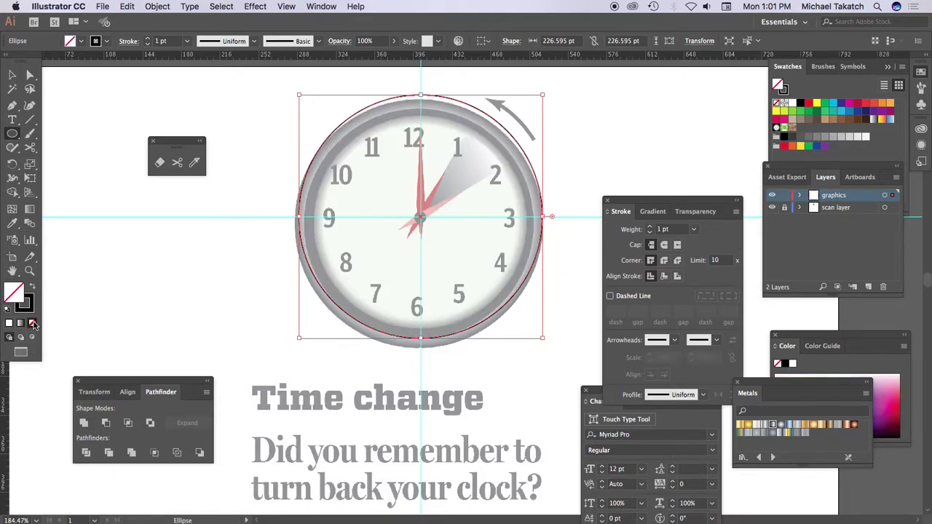
pyautogui.click(147, 38)
pyautogui.click(147, 39)
pyautogui.click(147, 39)
pyautogui.click(147, 39)
pyautogui.click(147, 39)
pyautogui.click(148, 39)
pyautogui.click(147, 39)
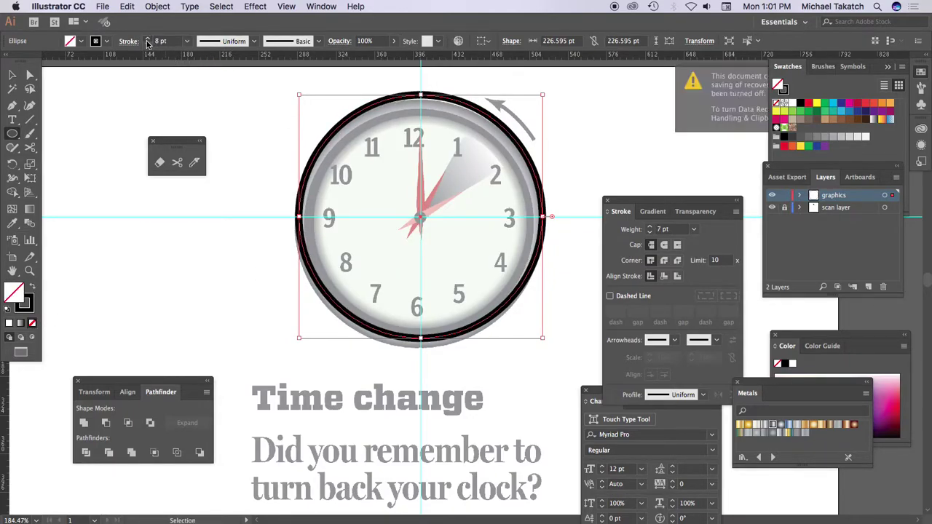
pyautogui.click(148, 43)
pyautogui.click(147, 43)
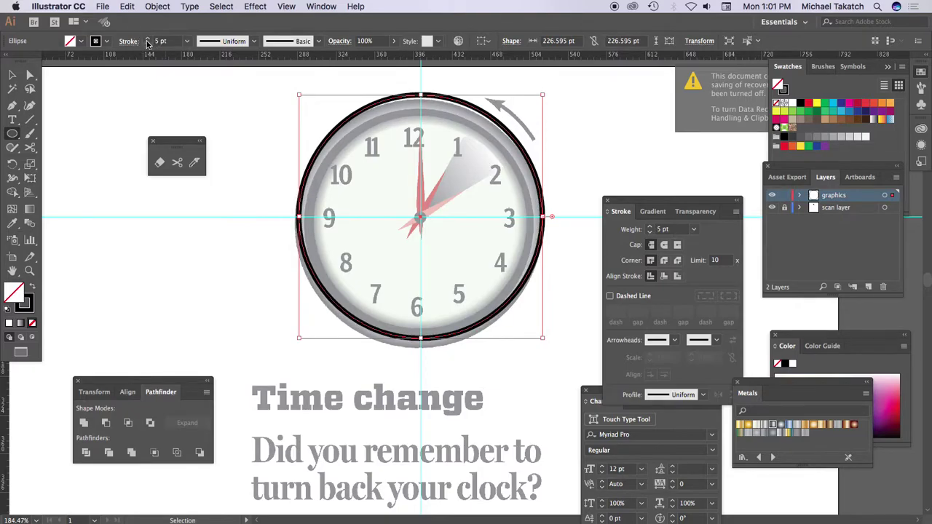
pyautogui.click(162, 41)
pyautogui.write('8')
pyautogui.press('Return')
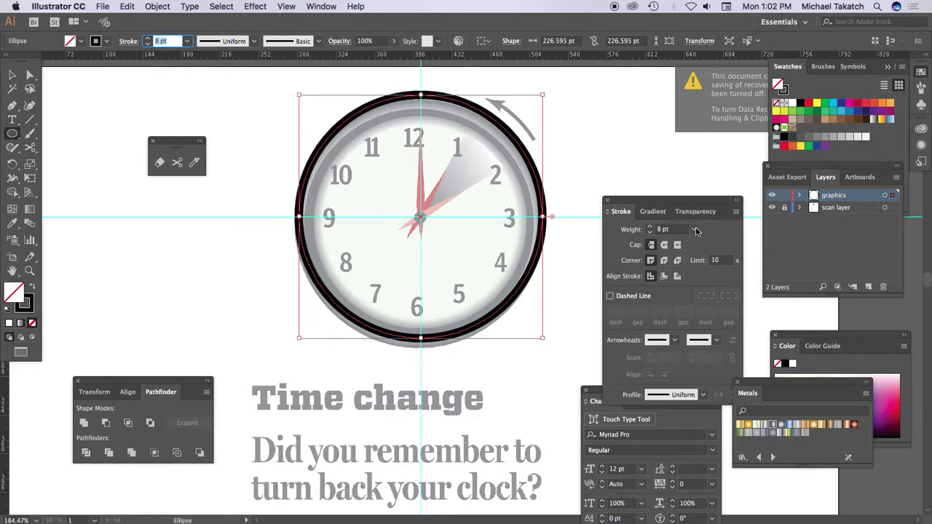
# Reselect the circle by its edge and apply a linear gradient, keeping the fill empty
pyautogui.click(654, 212)
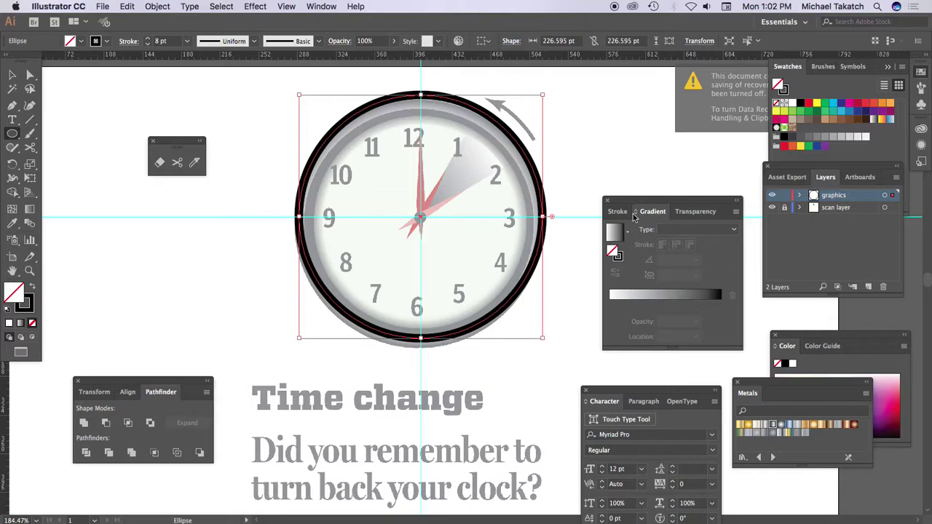
pyautogui.click(12, 75)
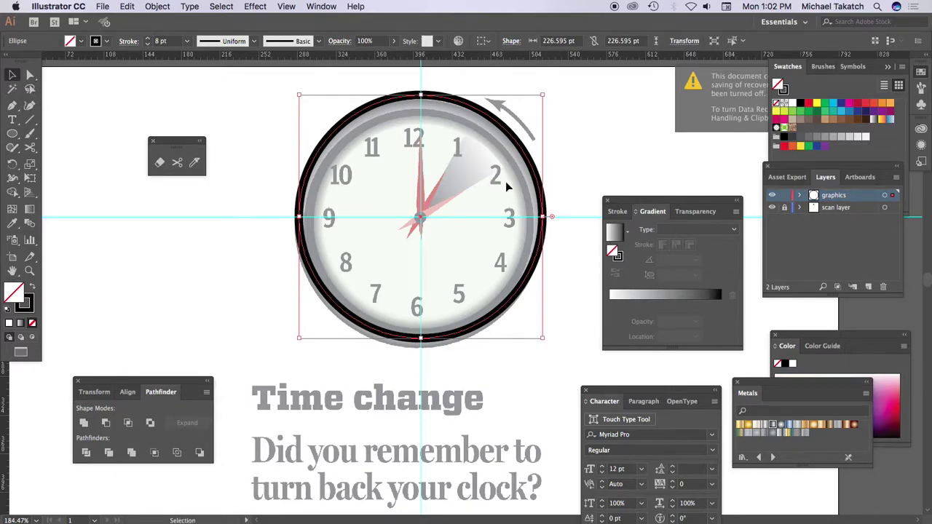
pyautogui.click(566, 160)
pyautogui.click(531, 162)
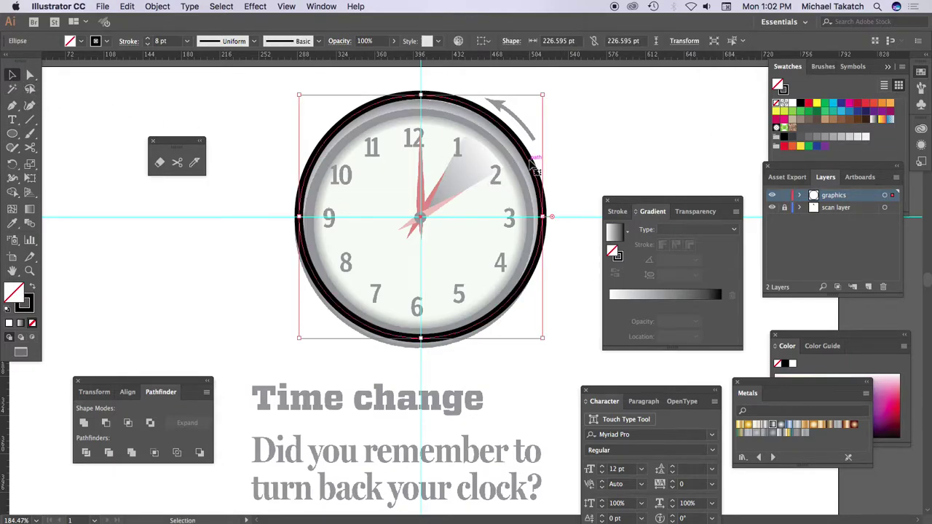
pyautogui.click(652, 299)
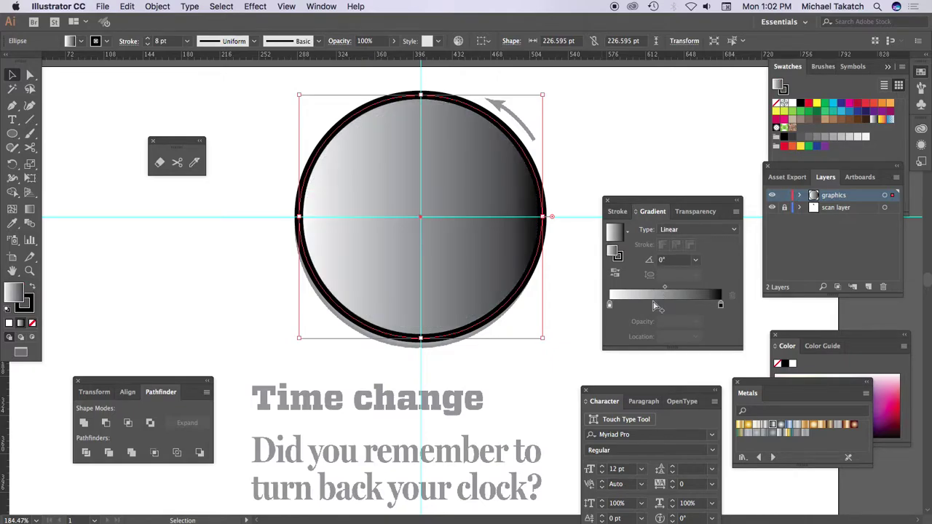
pyautogui.click(31, 287)
pyautogui.click(31, 322)
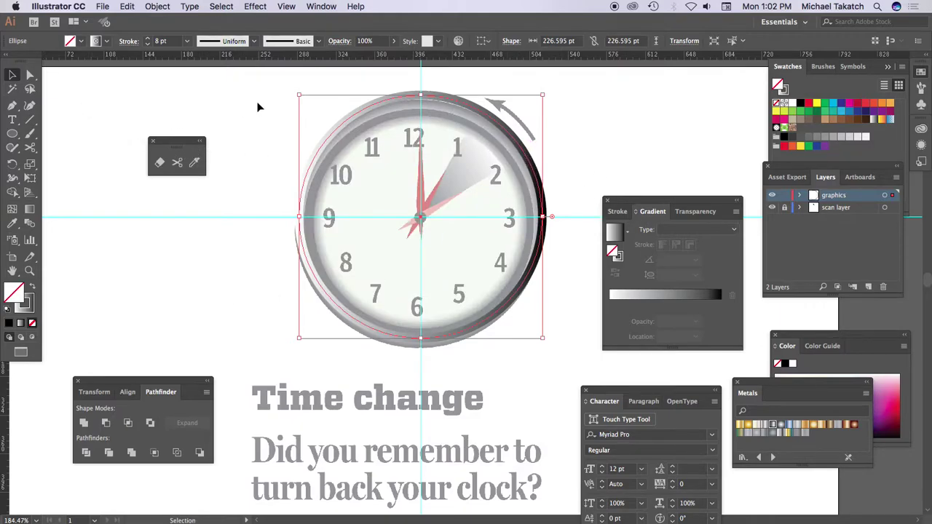
# Zoom to 200% and apply a linear gradient across the stroke's width with no fill
pyautogui.scroll(2, 572, 131)
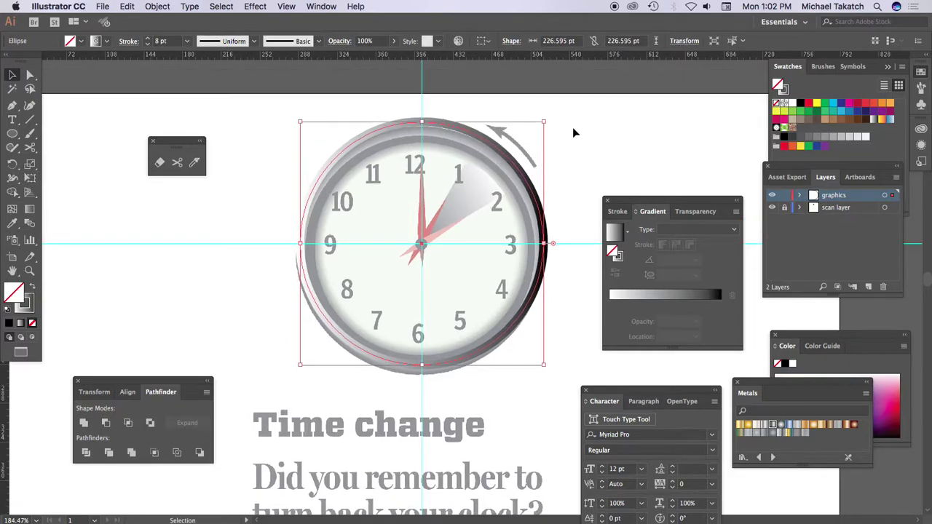
pyautogui.press('a')
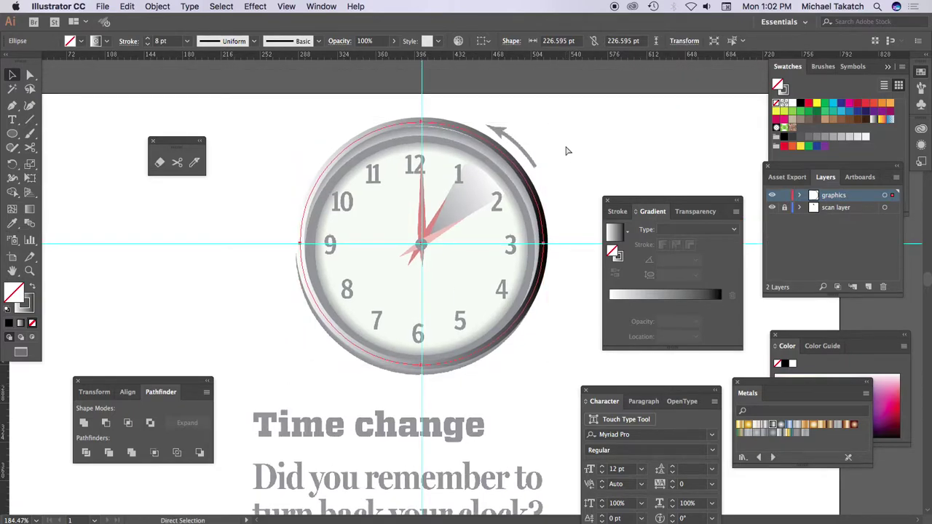
pyautogui.press('super+equal')
pyautogui.press('v')
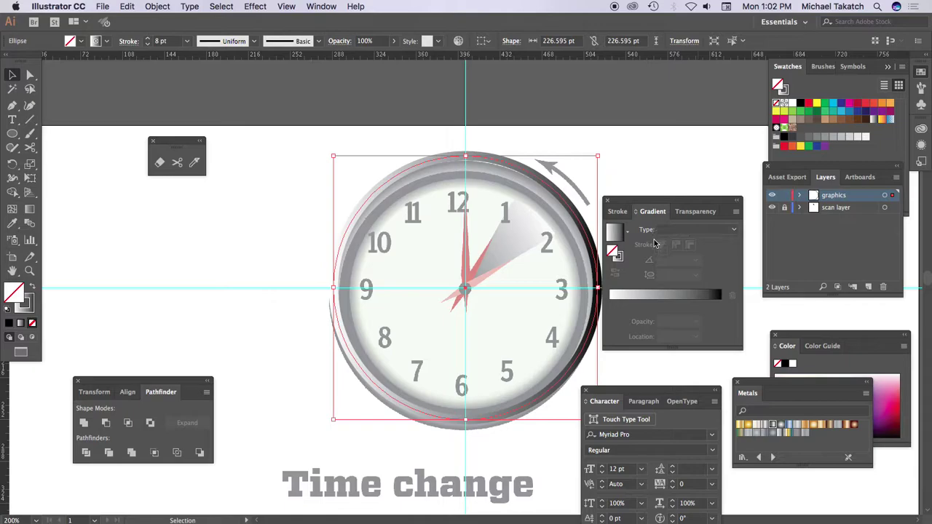
pyautogui.click(692, 230)
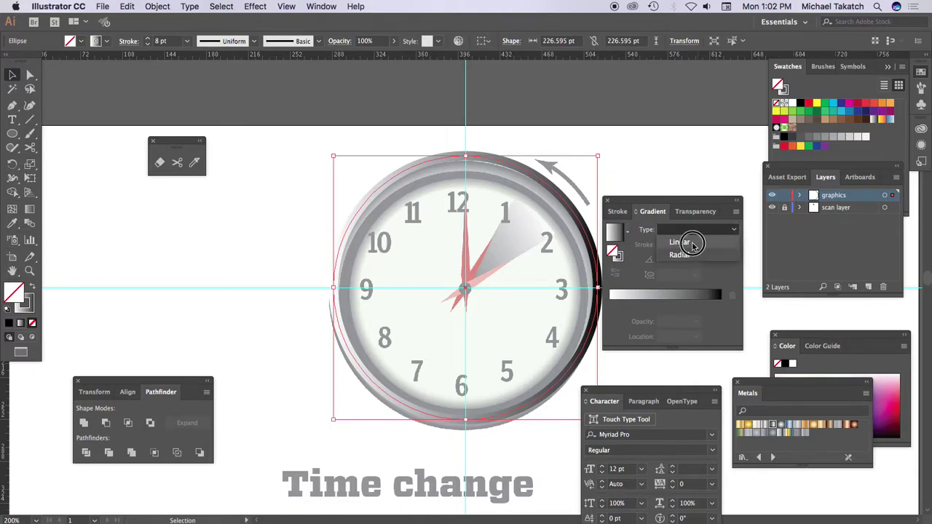
pyautogui.click(693, 242)
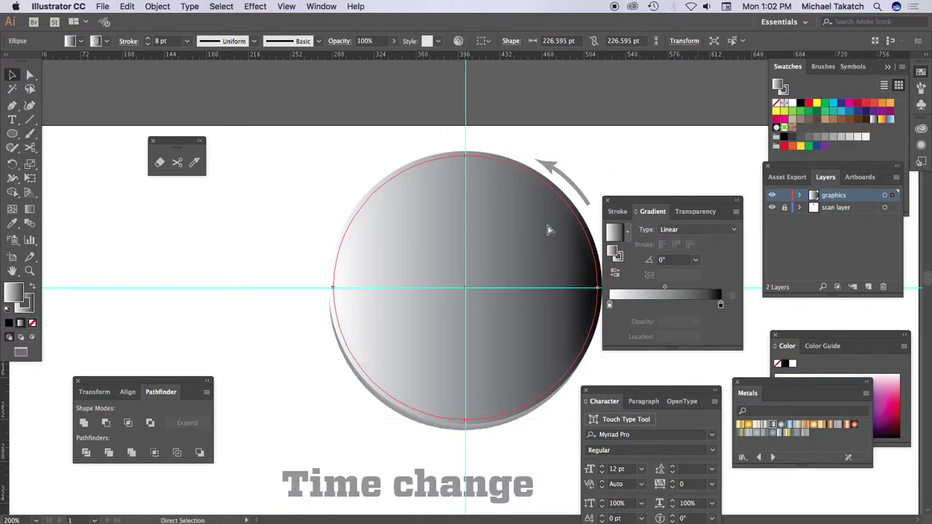
pyautogui.click(32, 323)
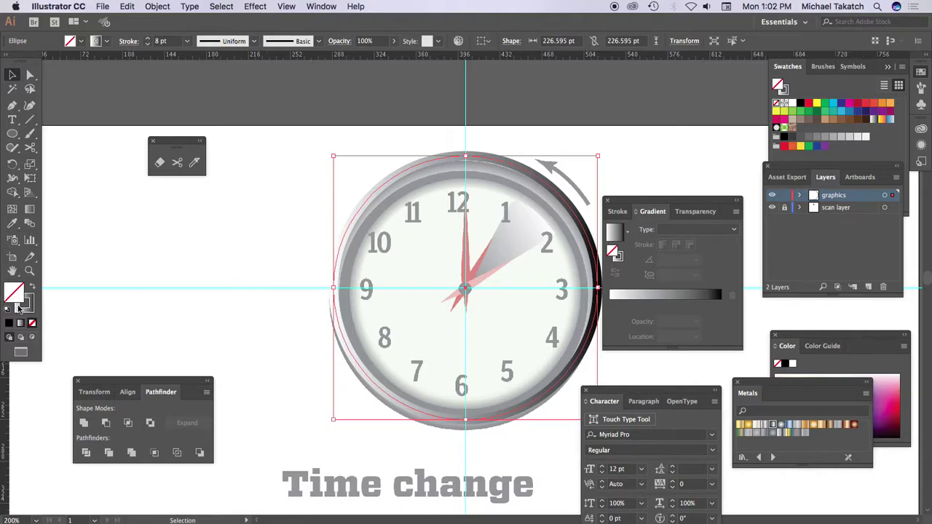
pyautogui.click(28, 307)
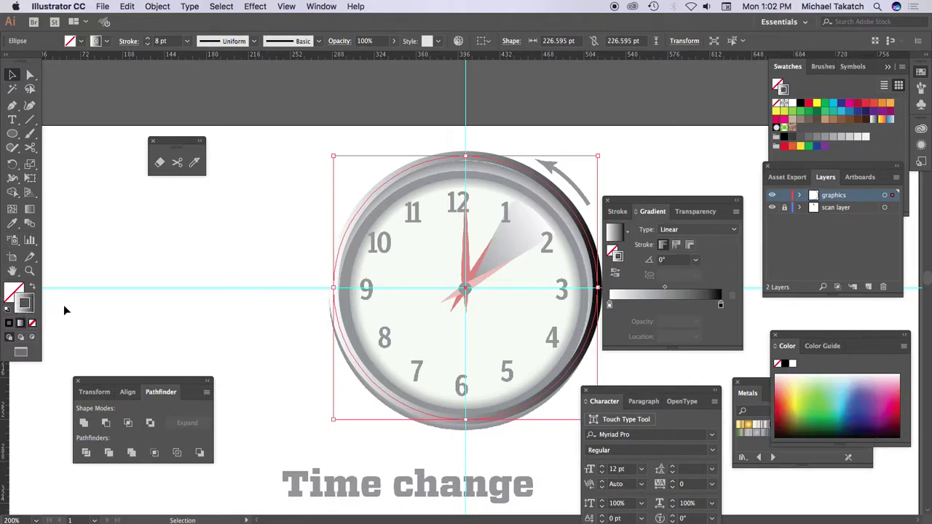
pyautogui.click(691, 246)
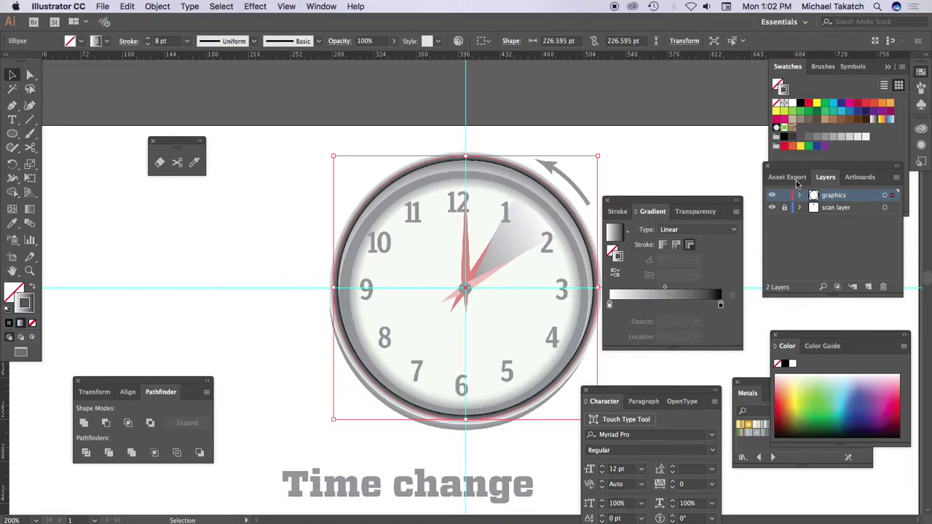
# Apply a metallic gradient from the Gradients > Metals swatch library to the clock ring
pyautogui.click(830, 153)
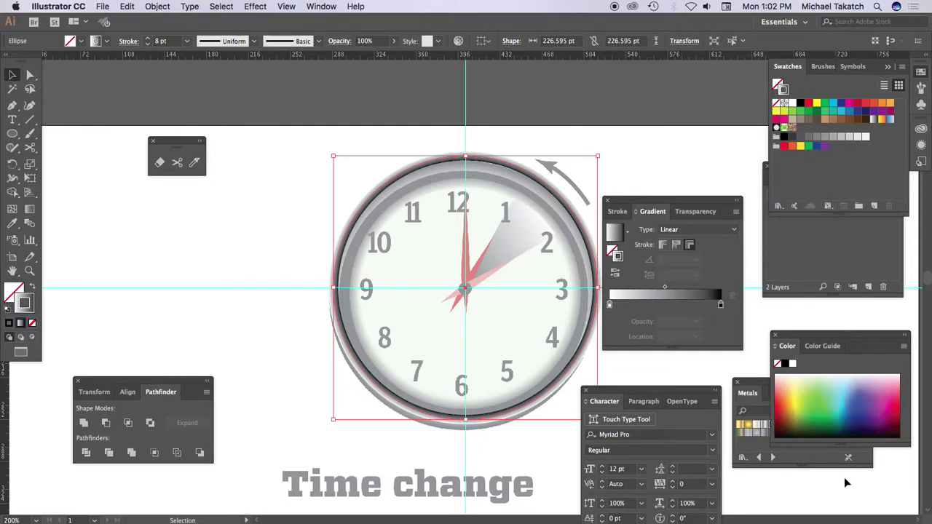
pyautogui.click(778, 206)
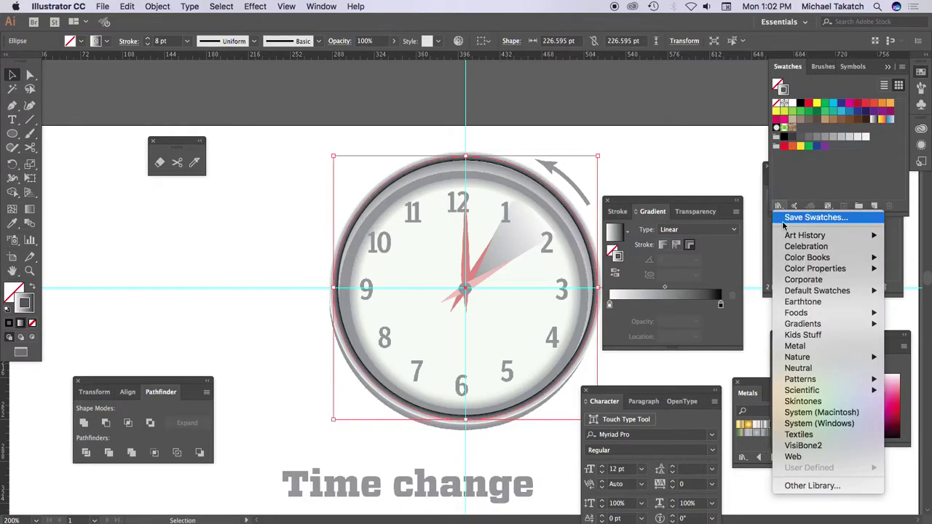
pyautogui.moveTo(803, 324)
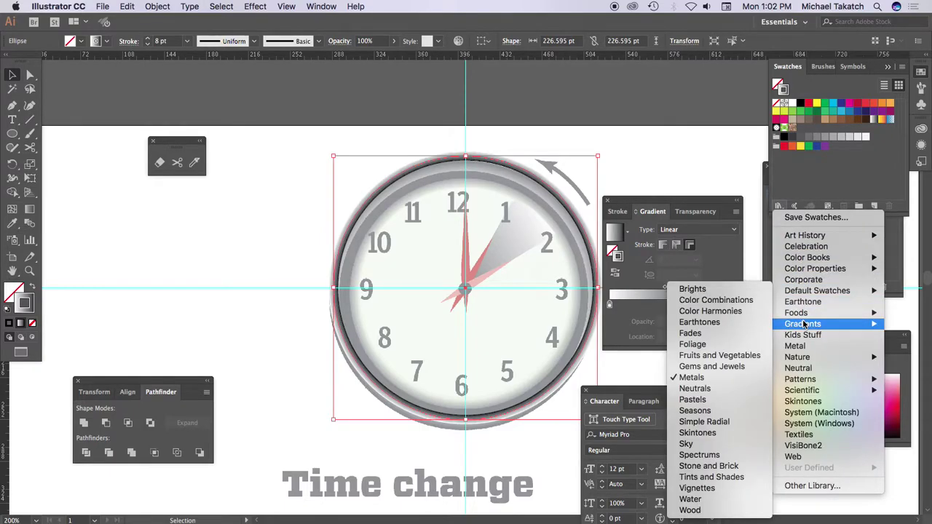
pyautogui.click(688, 377)
pyautogui.moveTo(787, 385); pyautogui.dragTo(648, 113)
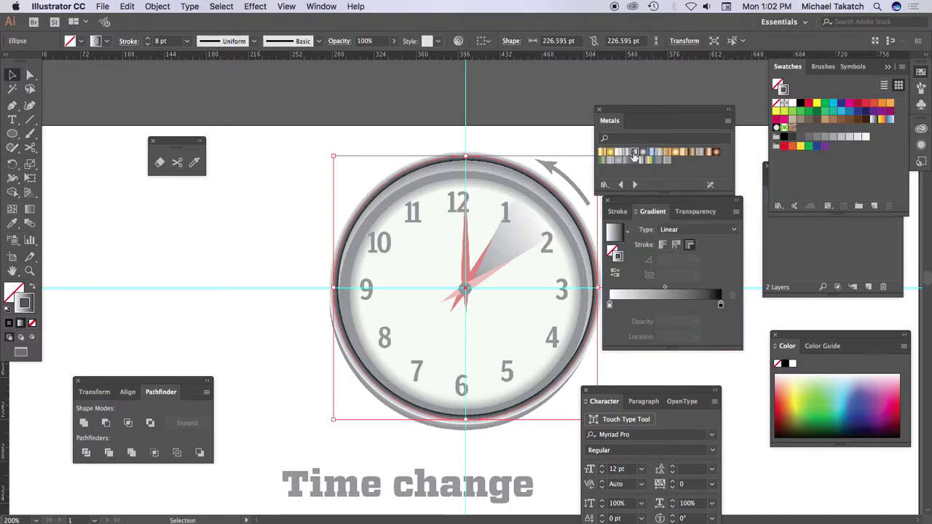
pyautogui.click(636, 157)
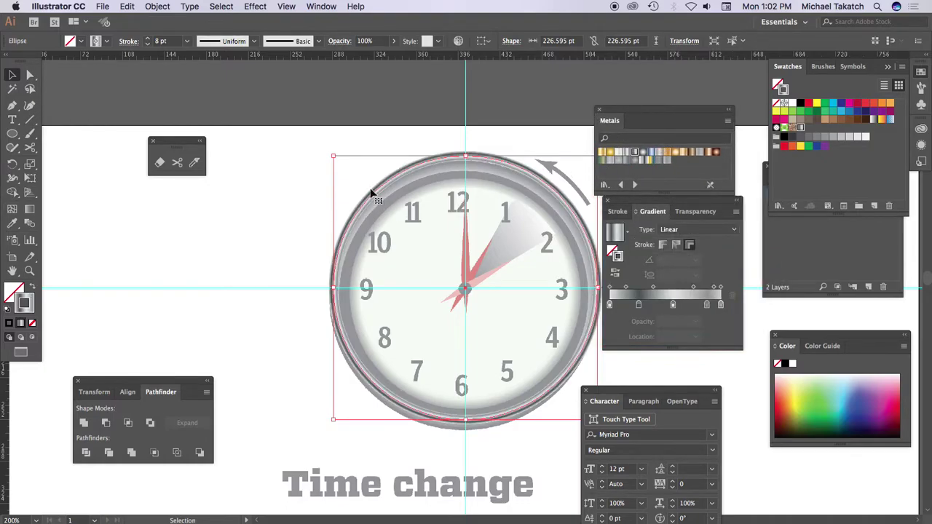
# Set the gradient's first stop to 84% black, then zoom to 400%
pyautogui.doubleClick(609, 306)
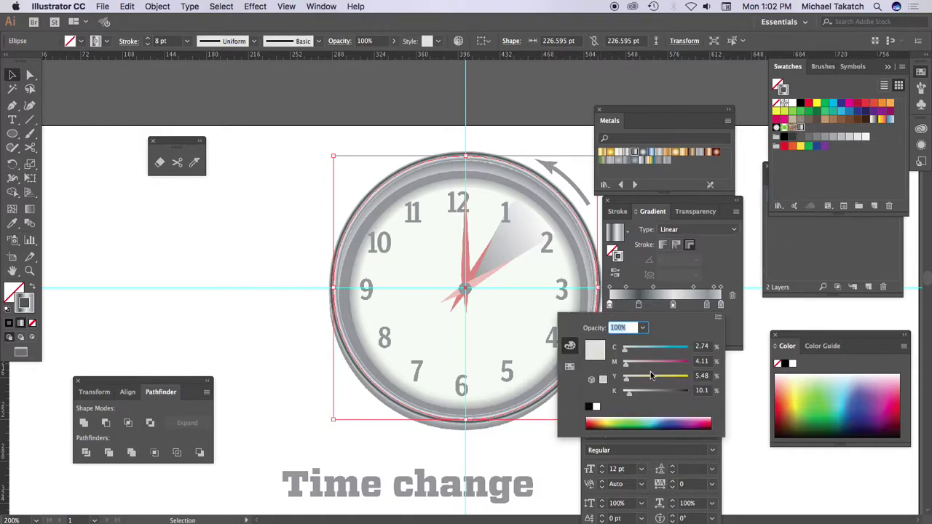
pyautogui.click(589, 407)
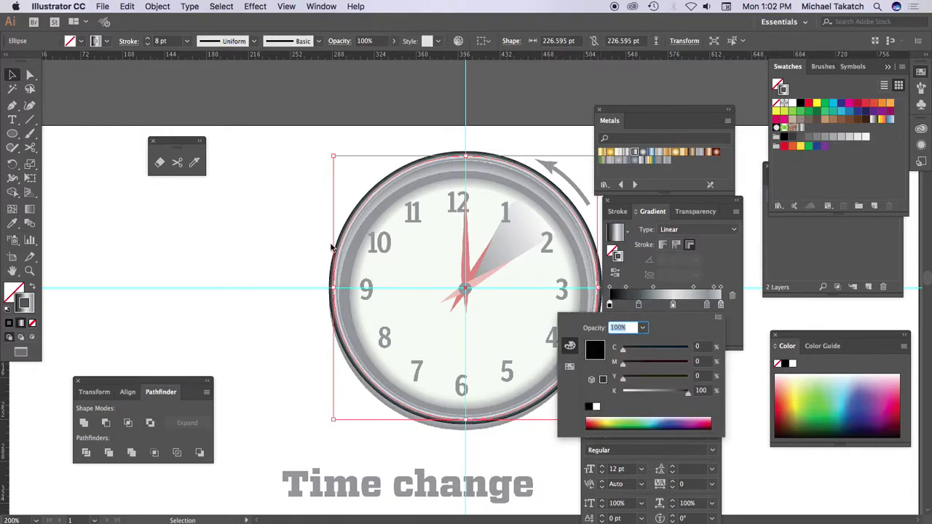
pyautogui.click(678, 394)
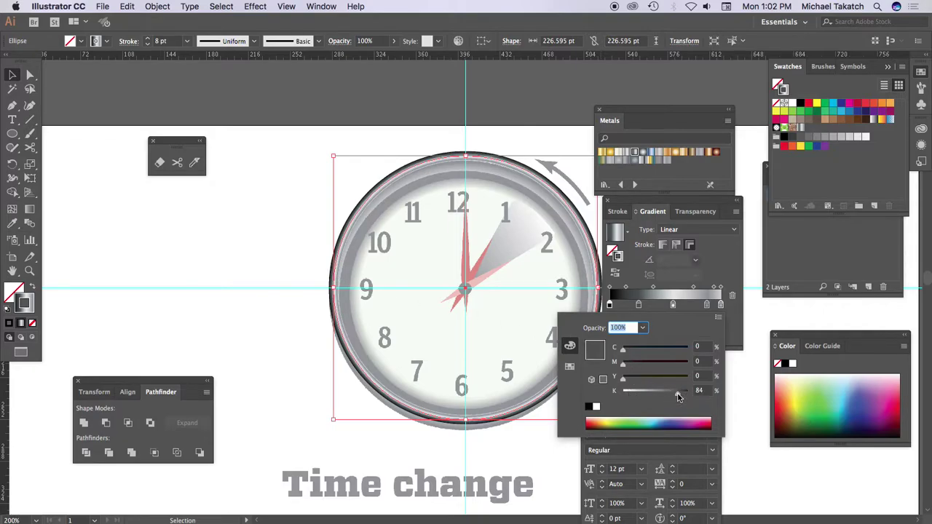
pyautogui.click(320, 222)
pyautogui.press('a')
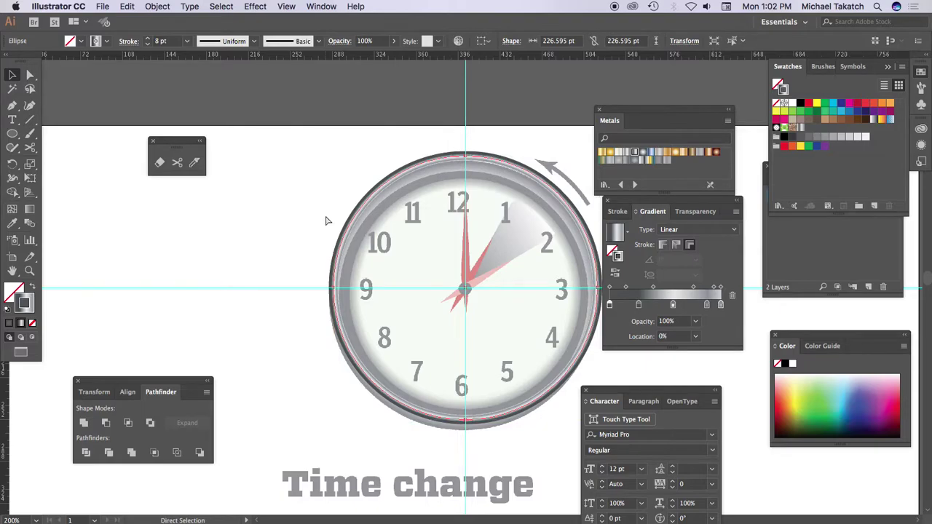
pyautogui.press('super+equal')
pyautogui.press('super+equal')
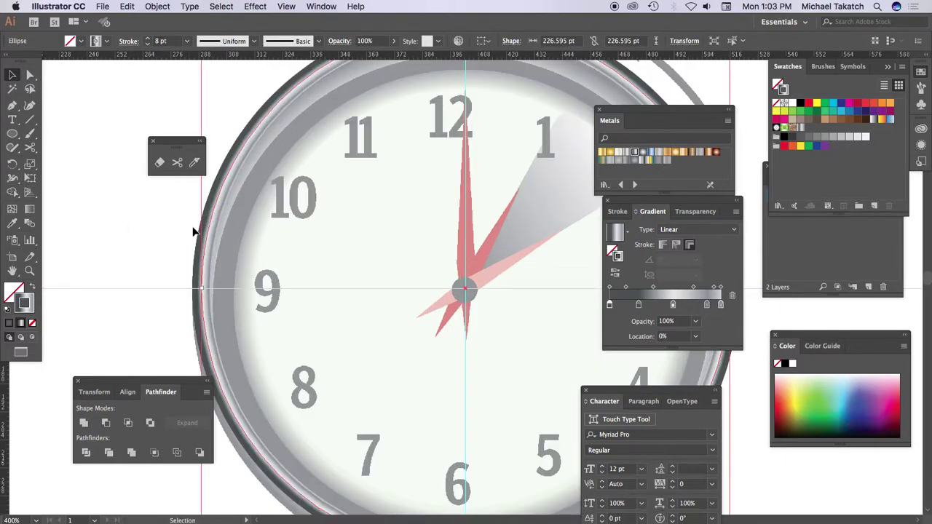
# Draw a 218.5 pt circle from the clock centre to the rim, with only a gradient outline
pyautogui.press('super+minus')
pyautogui.press('v')
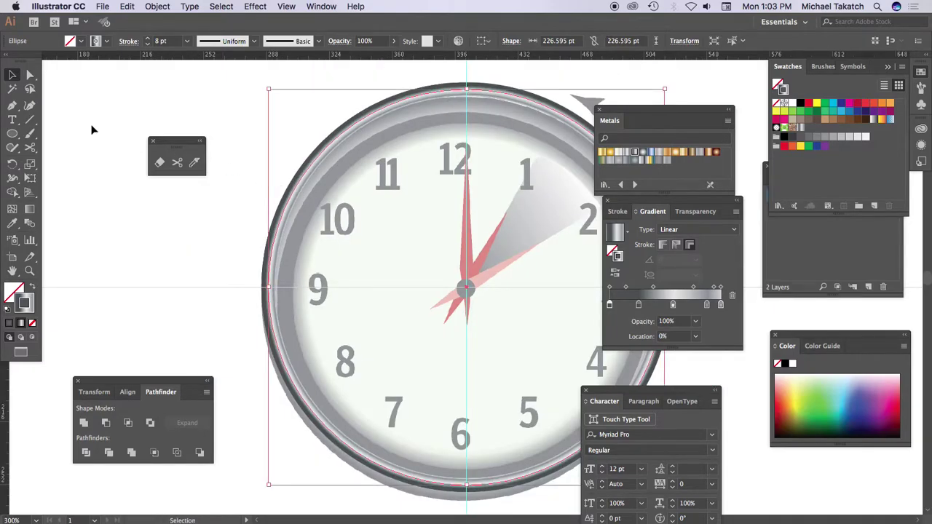
pyautogui.click(13, 133)
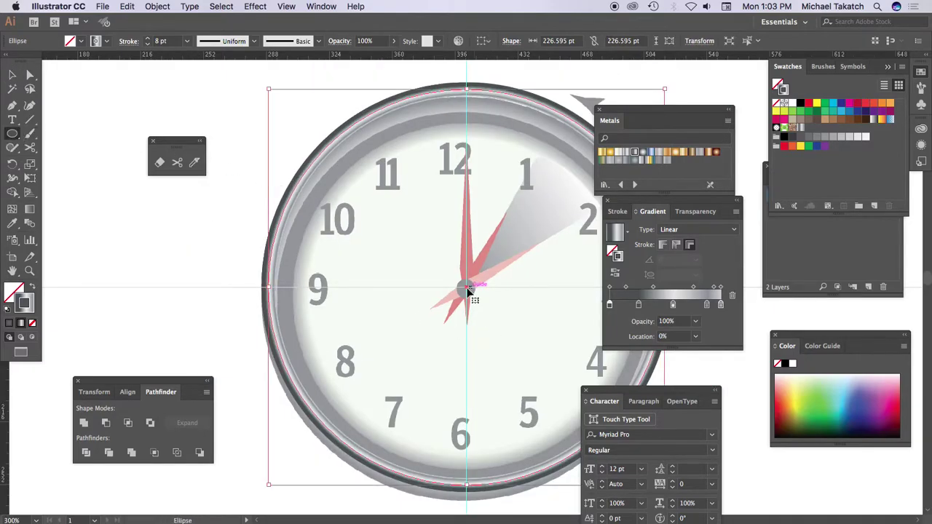
pyautogui.moveTo(467, 291); pyautogui.dragTo(551, 381)
pyautogui.press('super+z')
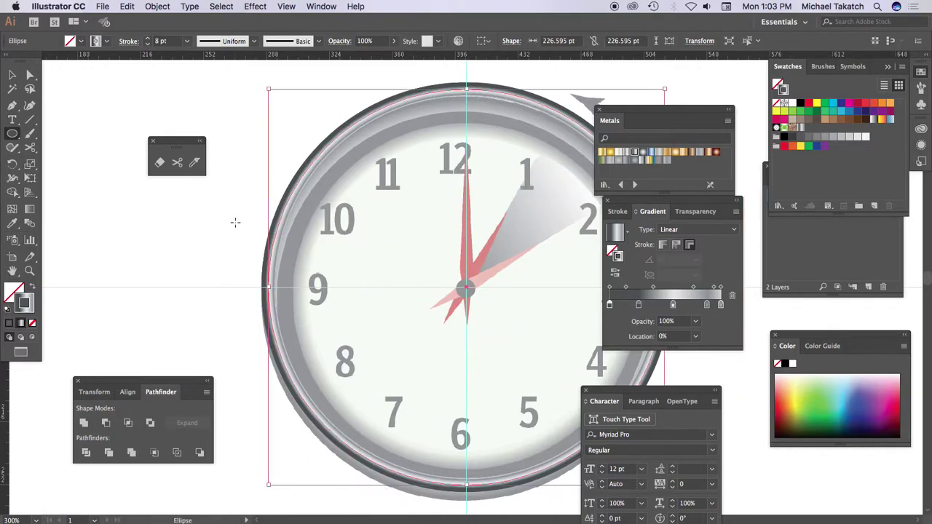
pyautogui.keyDown('super'); pyautogui.click(235, 223); pyautogui.keyUp('super')
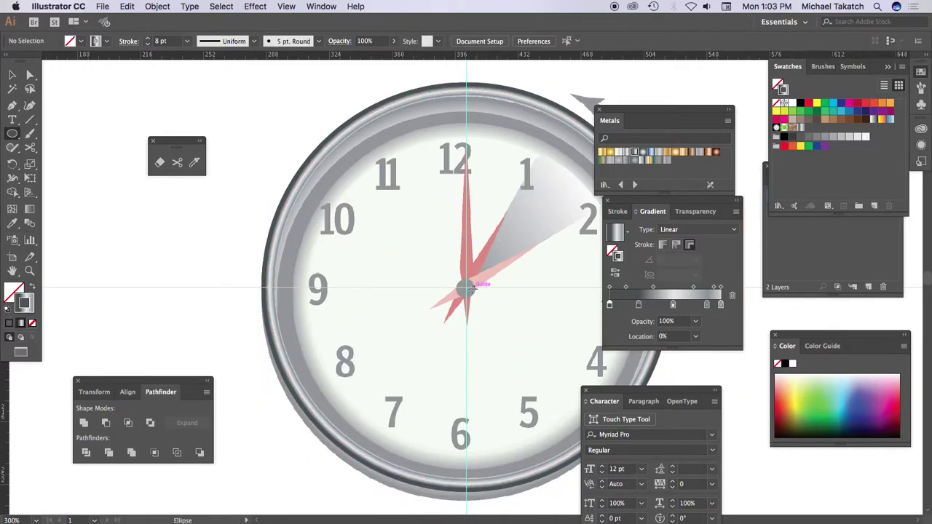
pyautogui.moveTo(466, 287)
pyautogui.mouseDown()
pyautogui.moveTo(532, 350)
pyautogui.moveTo(637, 480)
pyautogui.mouseUp()
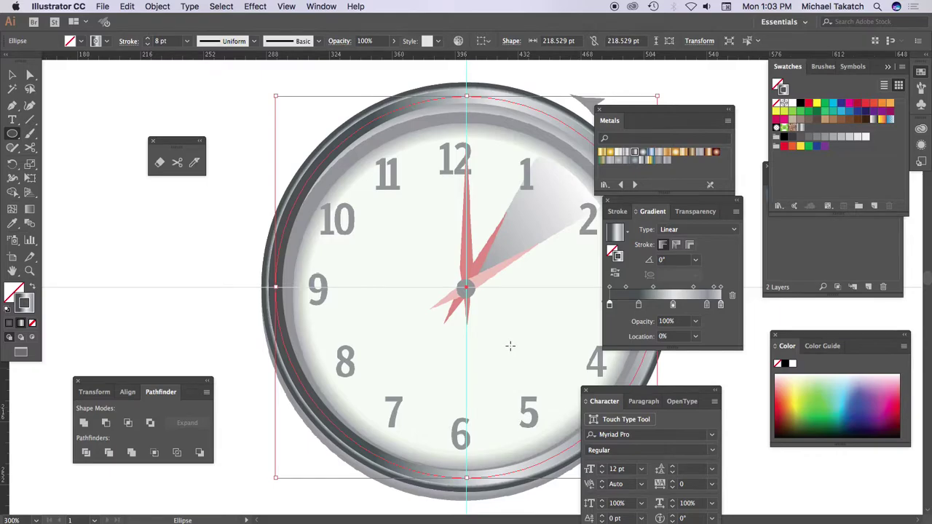
pyautogui.click(33, 288)
pyautogui.click(16, 292)
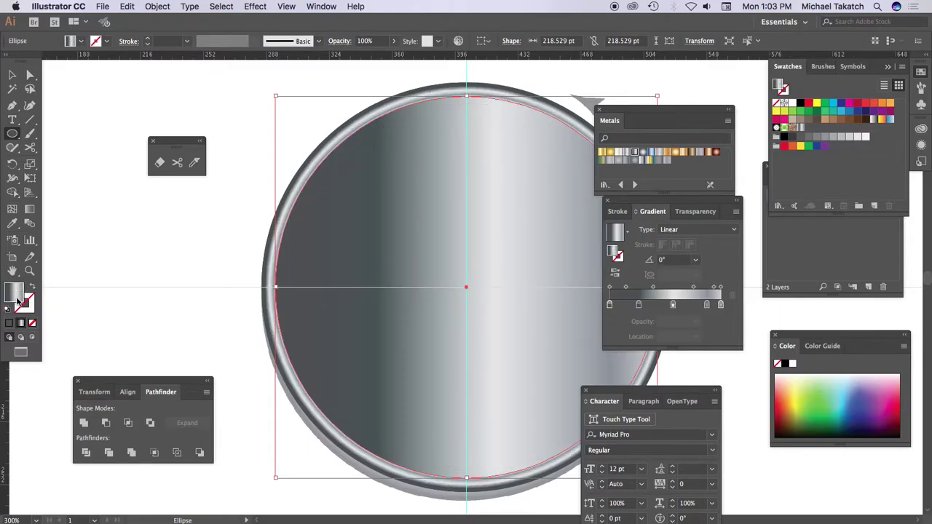
pyautogui.click(33, 288)
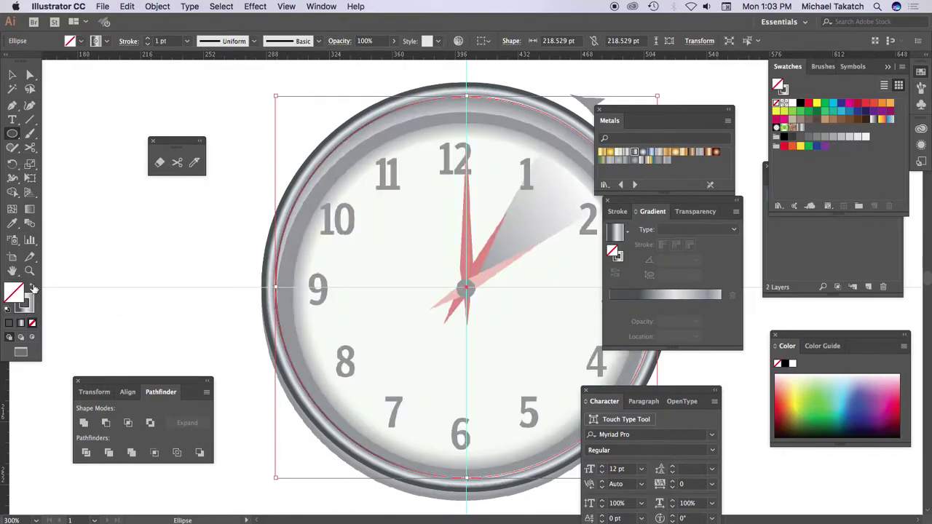
# Fill the circle with the clock face's pale colour and add an 8 pt, 44% Multiply edge inner glow
pyautogui.press('i')
pyautogui.click(381, 248)
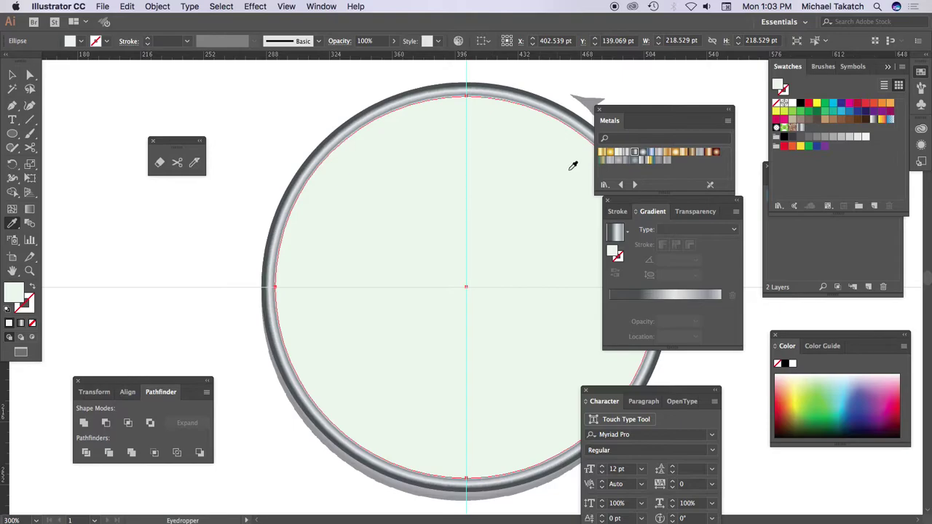
pyautogui.click(248, 7)
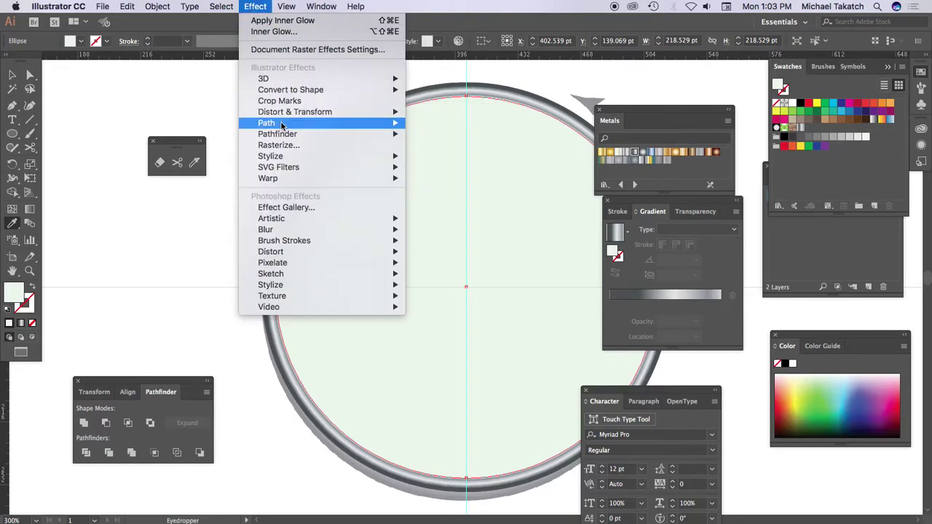
pyautogui.moveTo(278, 157)
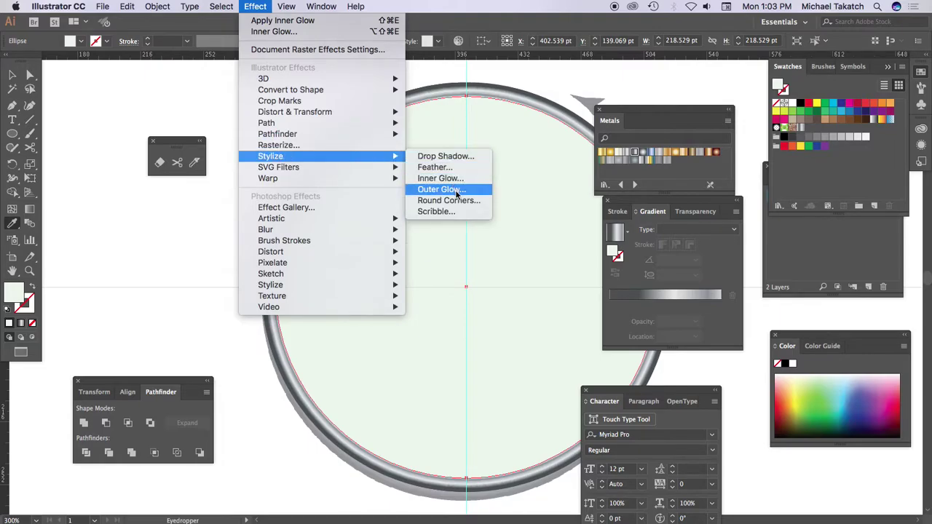
pyautogui.click(455, 179)
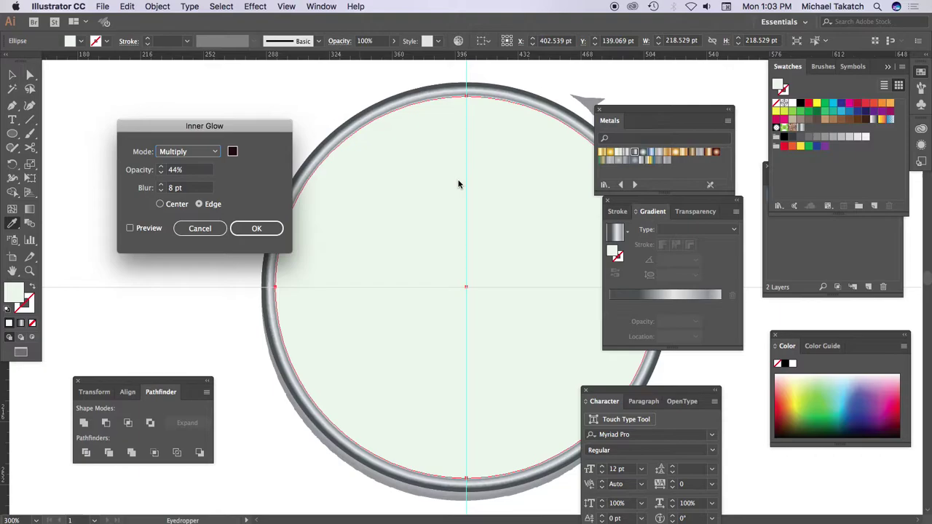
pyautogui.click(130, 228)
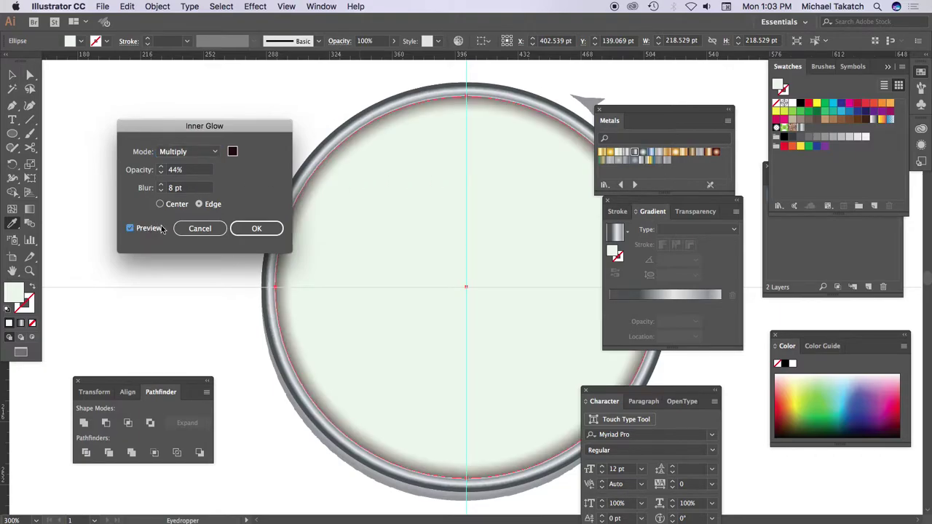
pyautogui.click(233, 152)
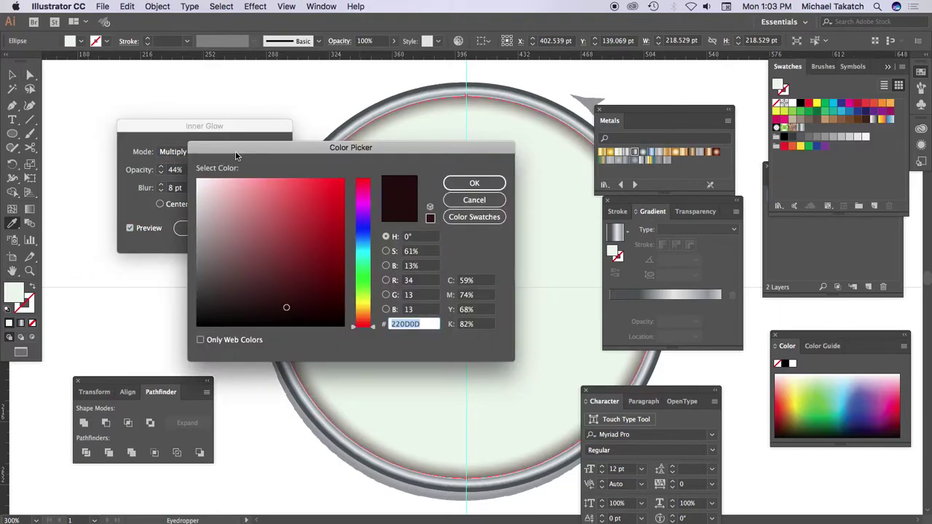
pyautogui.click(472, 201)
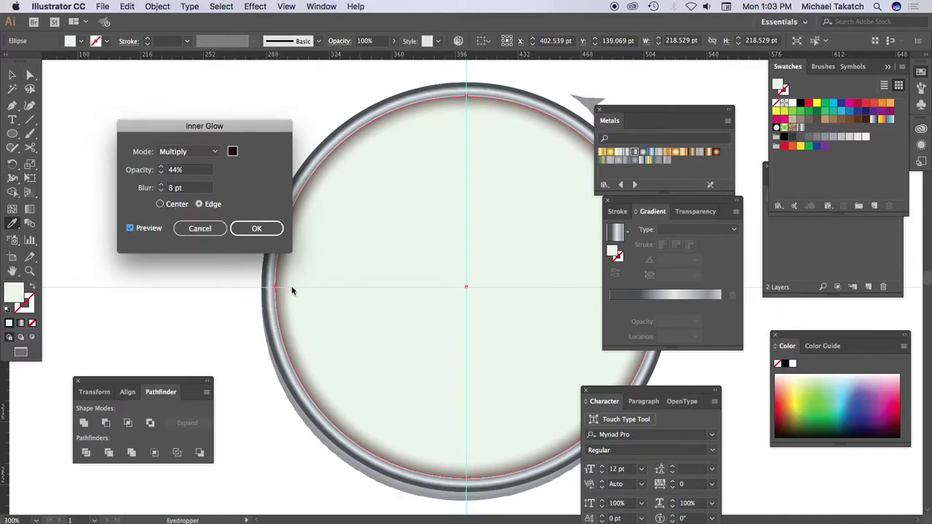
pyautogui.click(255, 228)
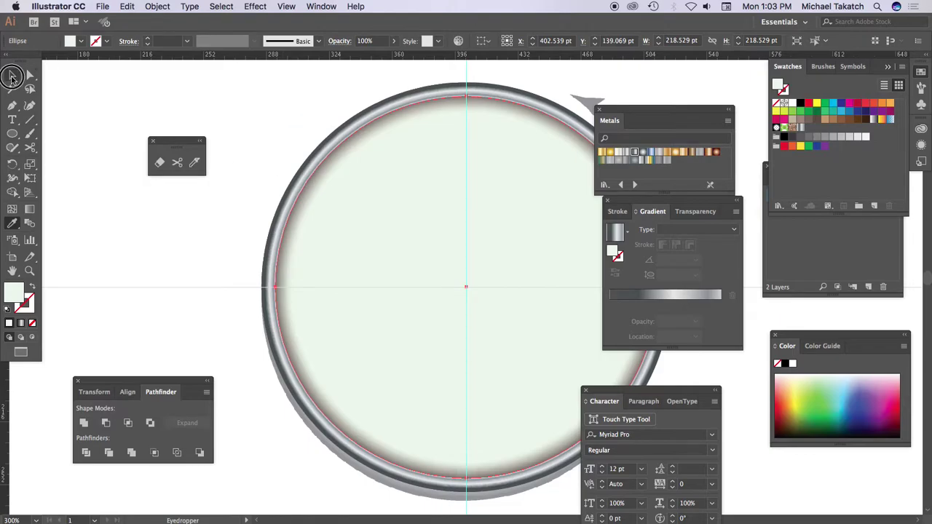
# Reselect the glowing circle and hide it with Object > Hide > Selection
pyautogui.click(13, 73)
pyautogui.moveTo(256, 151); pyautogui.dragTo(366, 241)
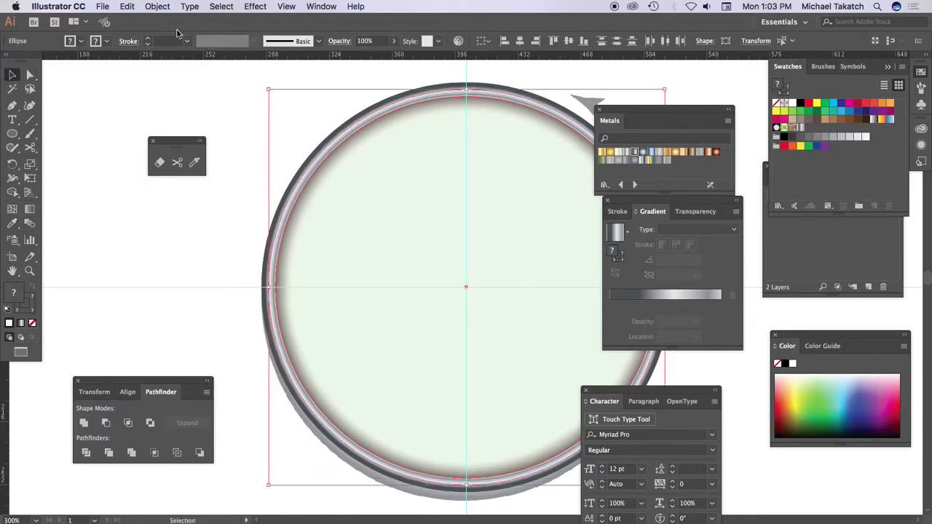
pyautogui.click(157, 6)
pyautogui.moveTo(204, 93)
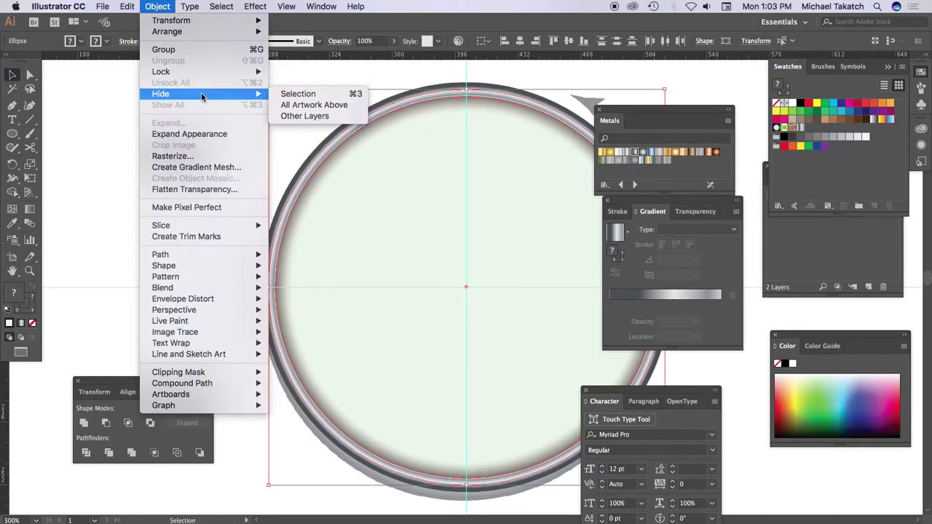
pyautogui.click(295, 94)
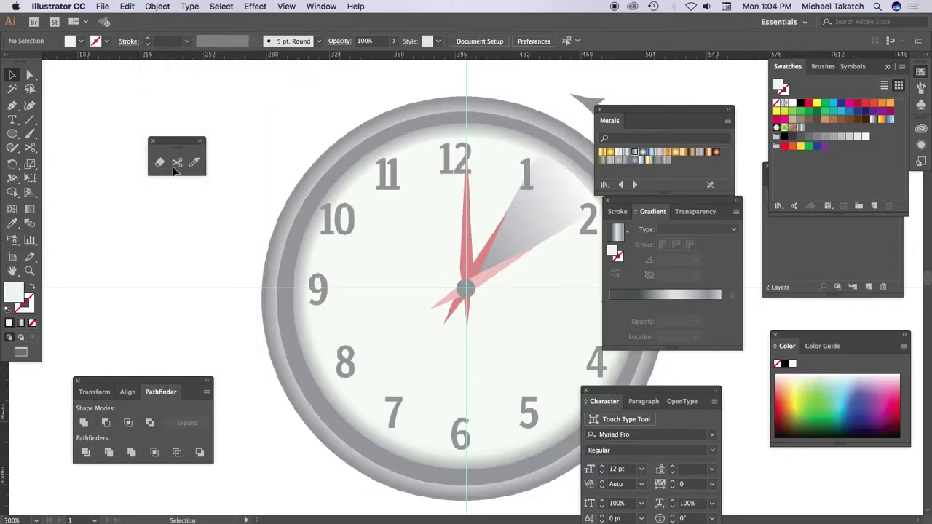
# Type a '12' text object at the top of the dial and bring the Character panel closer
pyautogui.click(12, 118)
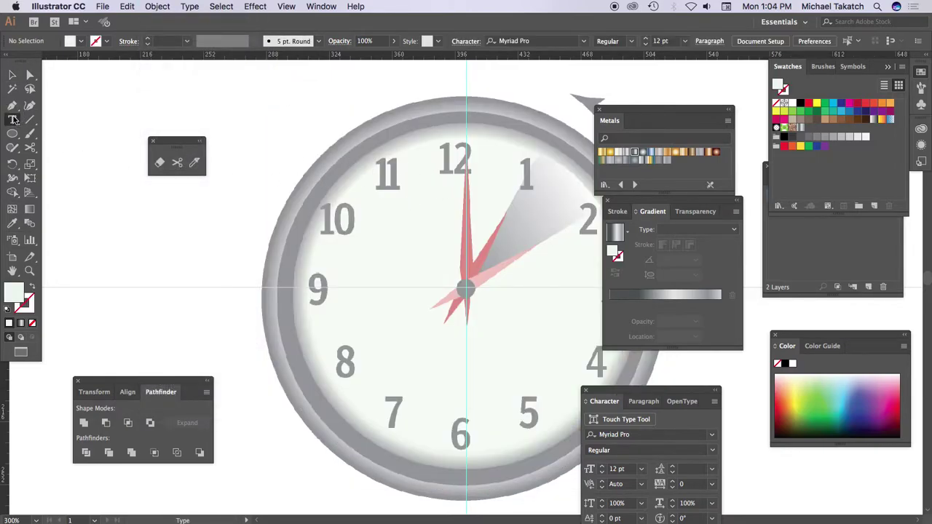
pyautogui.click(458, 168)
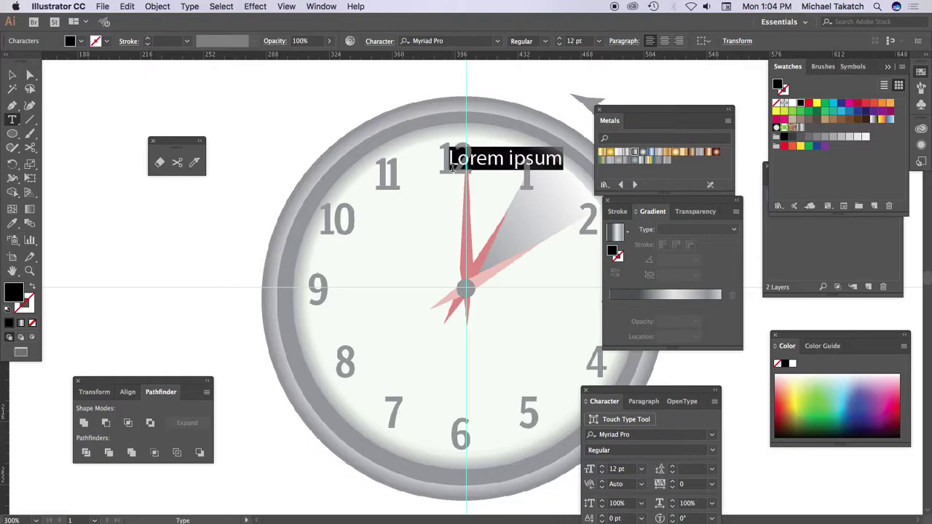
pyautogui.write('12')
pyautogui.doubleClick(458, 158)
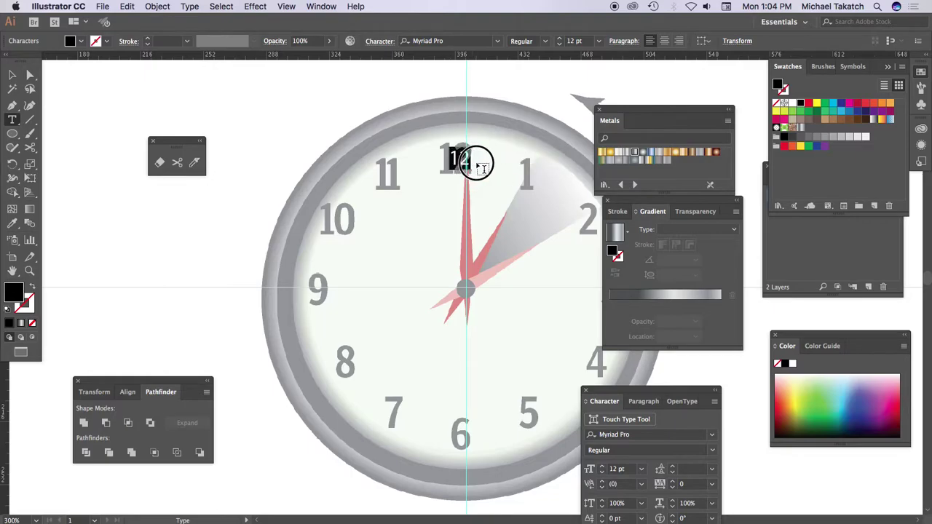
pyautogui.moveTo(623, 397); pyautogui.dragTo(278, 99)
# Set the 12 numeral's font style to Myriad Pro Bold
pyautogui.click(321, 9)
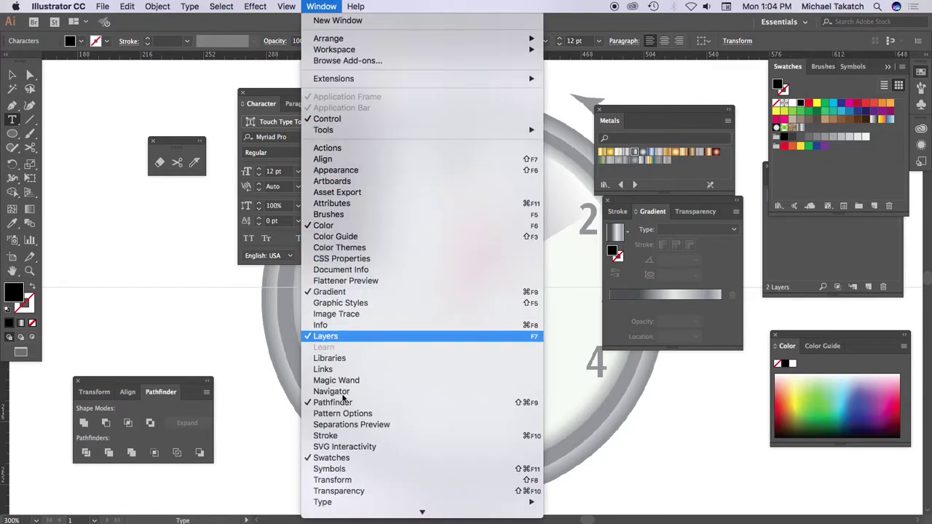
pyautogui.moveTo(476, 502)
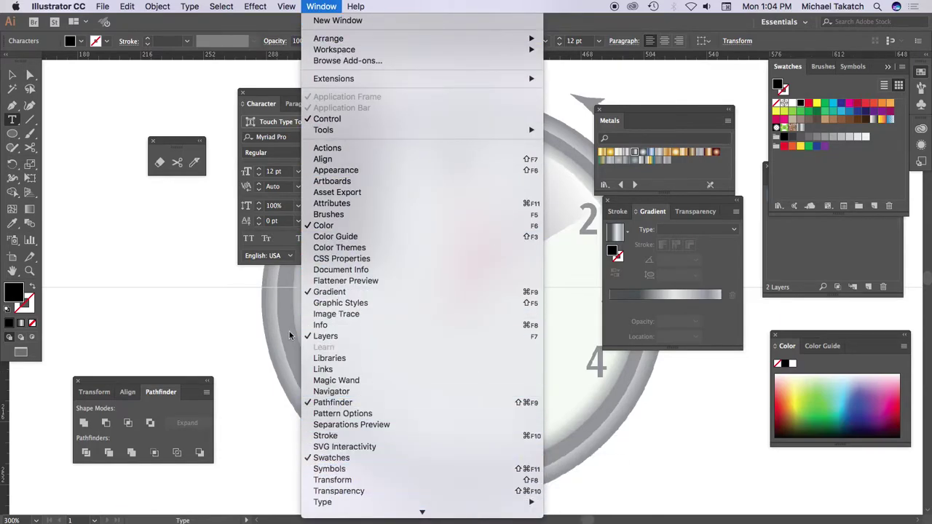
pyautogui.click(232, 279)
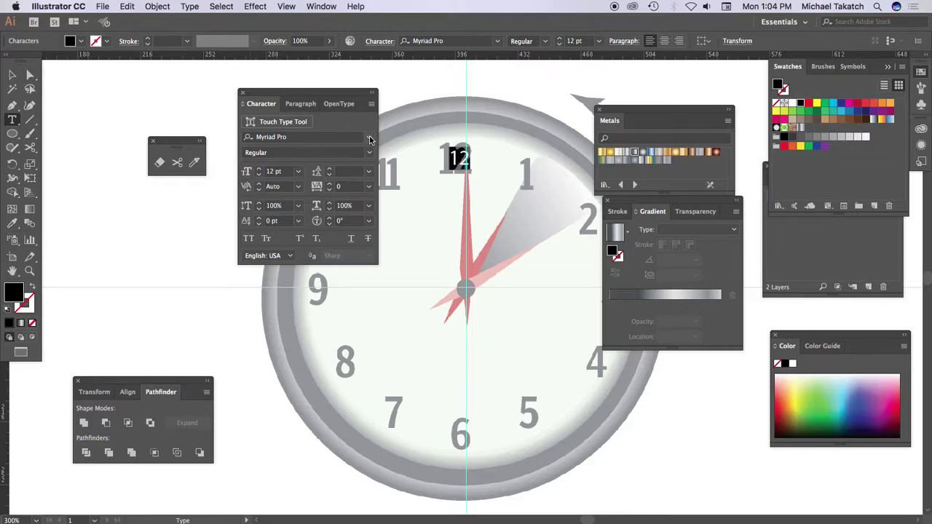
pyautogui.click(323, 152)
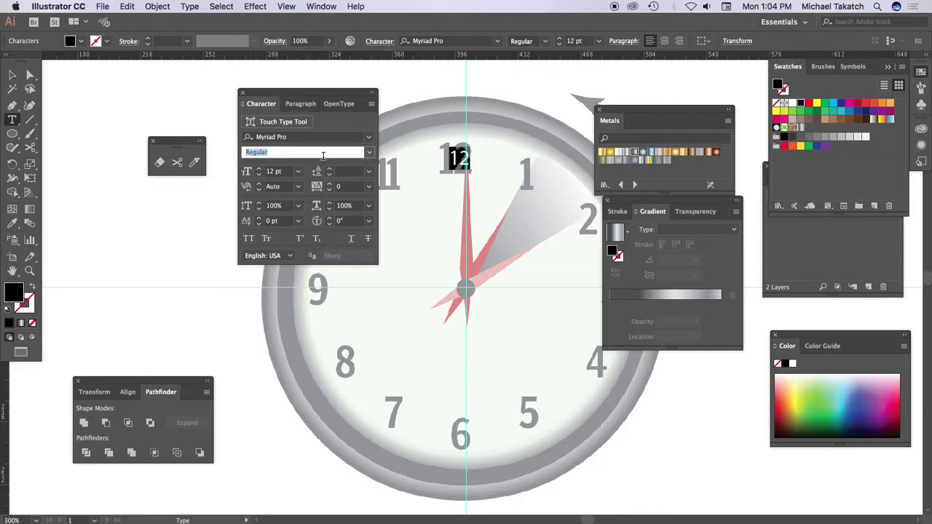
pyautogui.click(369, 155)
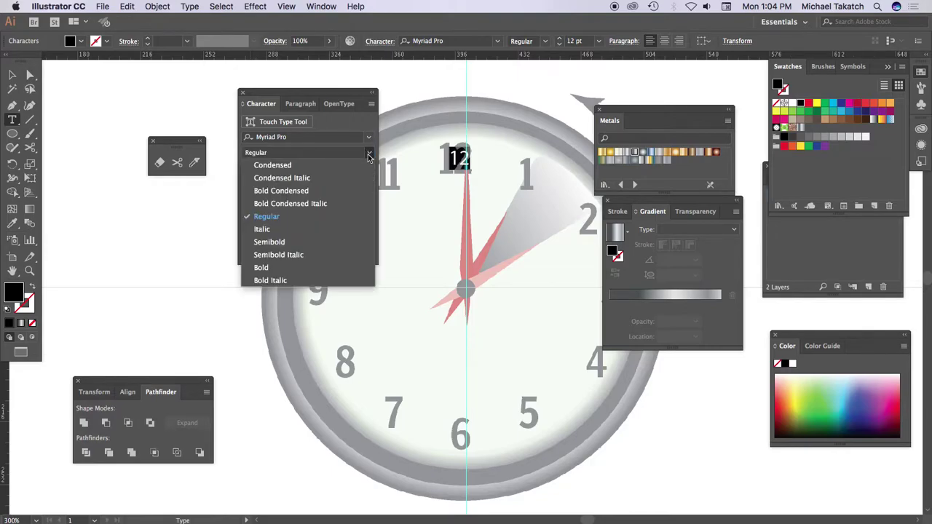
pyautogui.click(277, 267)
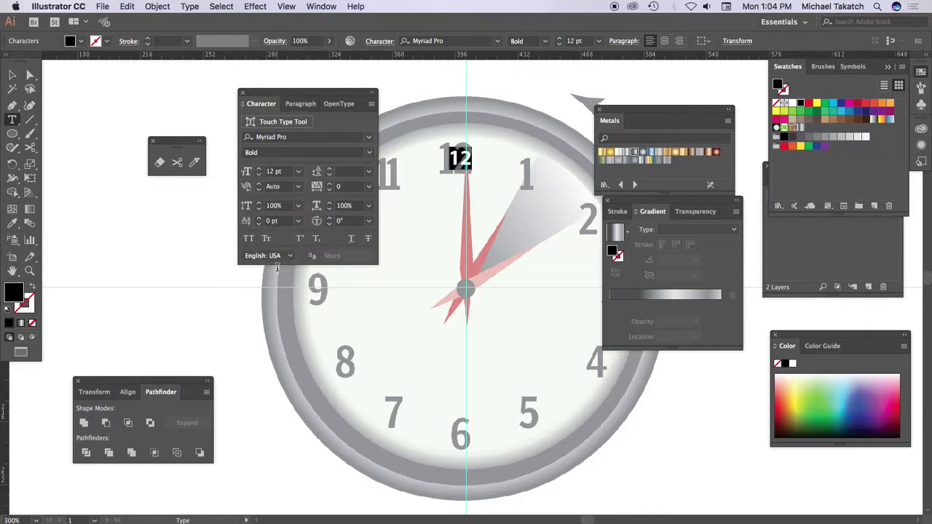
# Enlarge the 12 to 23 pt and tighten its tracking to -100
pyautogui.click(284, 171)
pyautogui.press('Up')
pyautogui.press('Up')
pyautogui.press('Up')
pyautogui.press('Up')
pyautogui.press('Up')
pyautogui.press('Up')
pyautogui.press('Up')
pyautogui.press('Up')
pyautogui.press('Up')
pyautogui.press('Up')
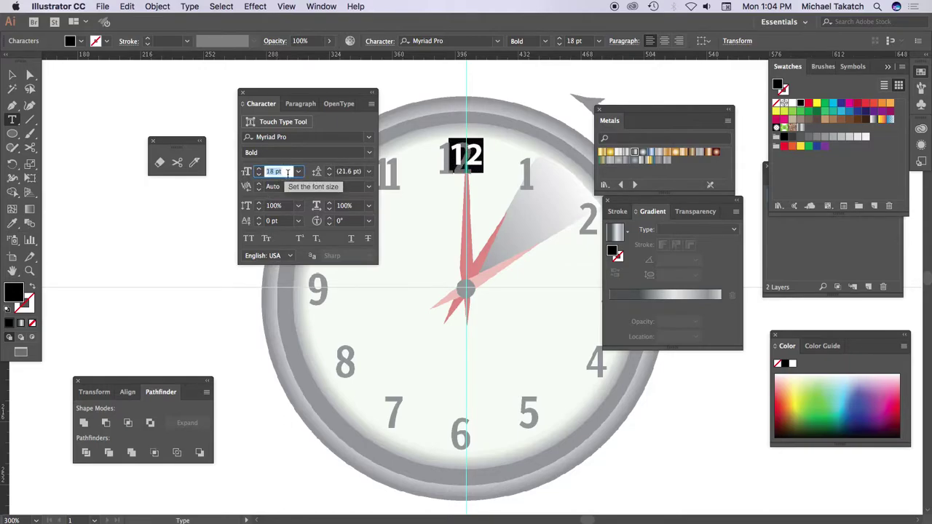
pyautogui.press('Up')
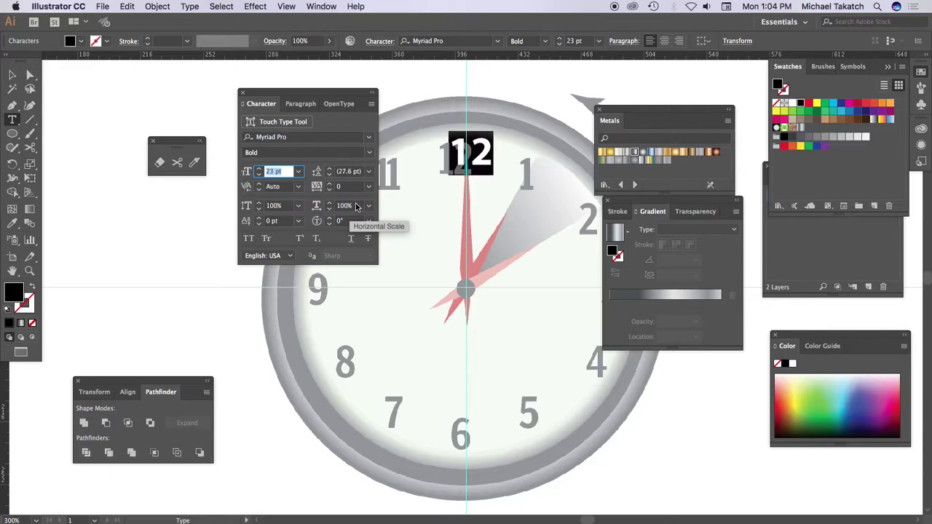
pyautogui.click(300, 104)
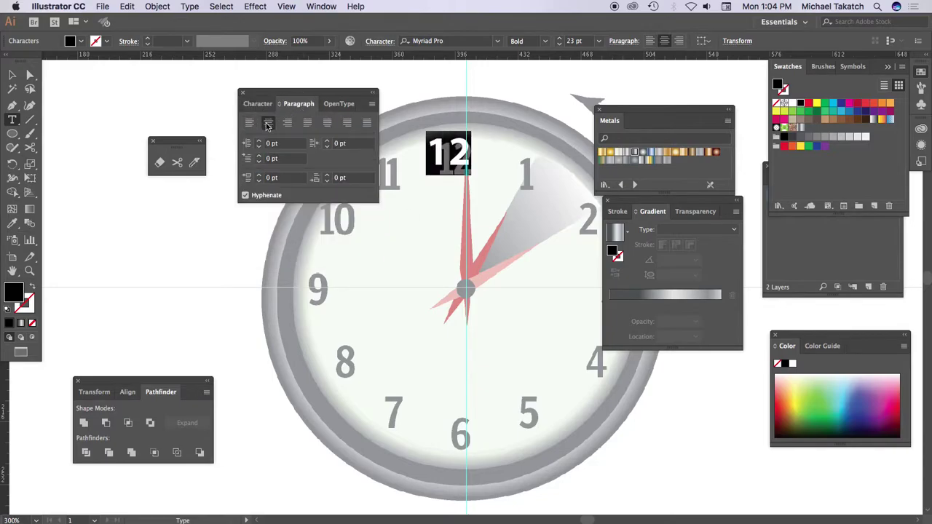
pyautogui.click(258, 104)
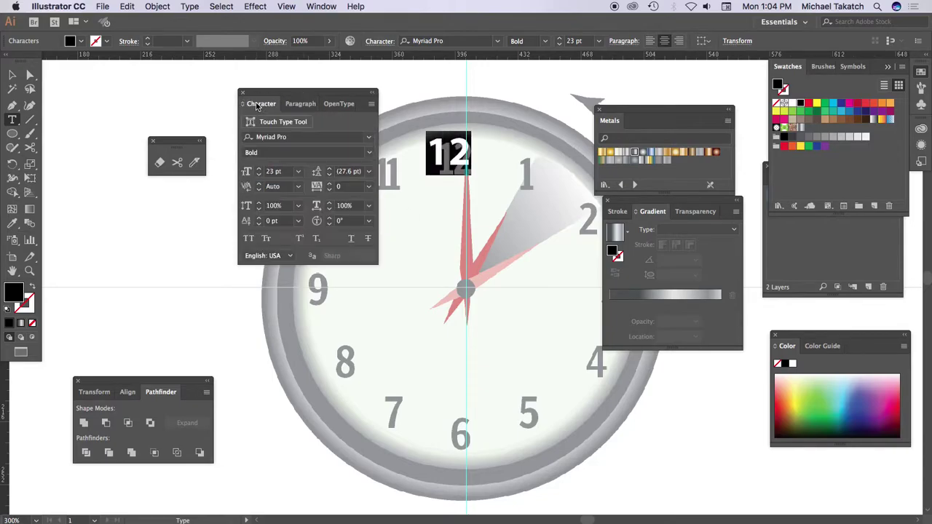
pyautogui.click(368, 189)
pyautogui.click(394, 200)
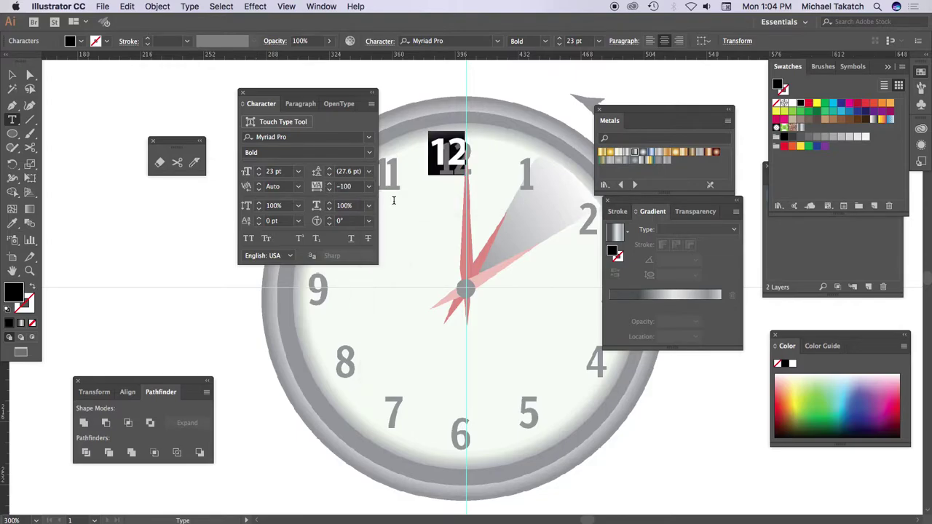
# Centre the bold 12 on the vertical guide and create a bold 1 numeral
pyautogui.press('Escape')
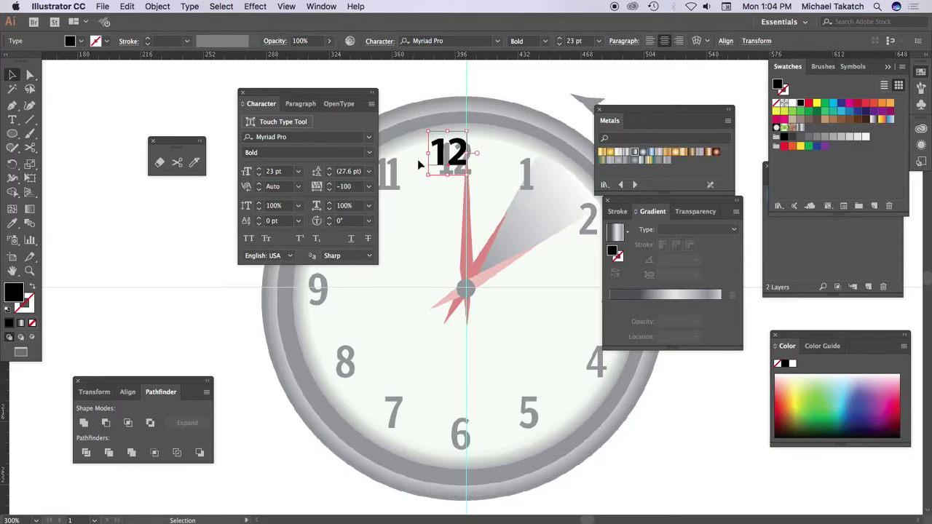
pyautogui.moveTo(437, 159); pyautogui.dragTo(545, 174)
pyautogui.press('t')
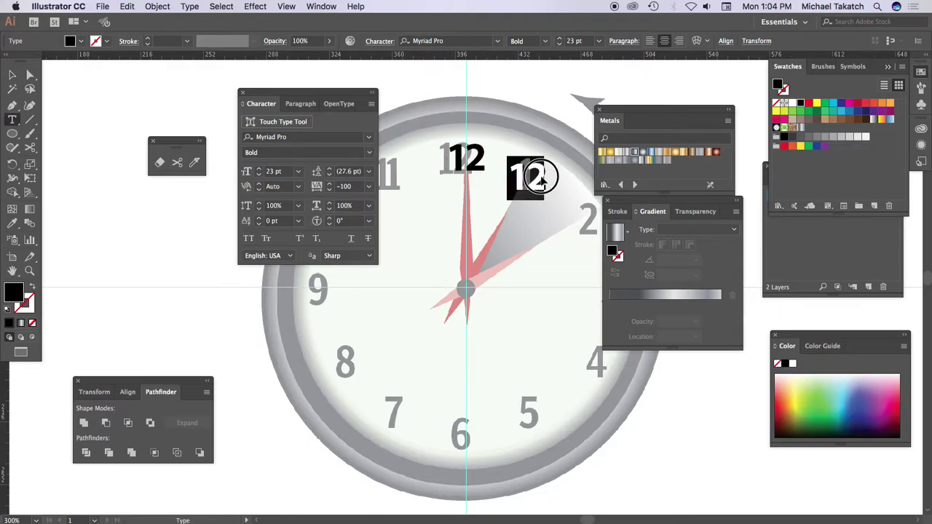
pyautogui.write('1')
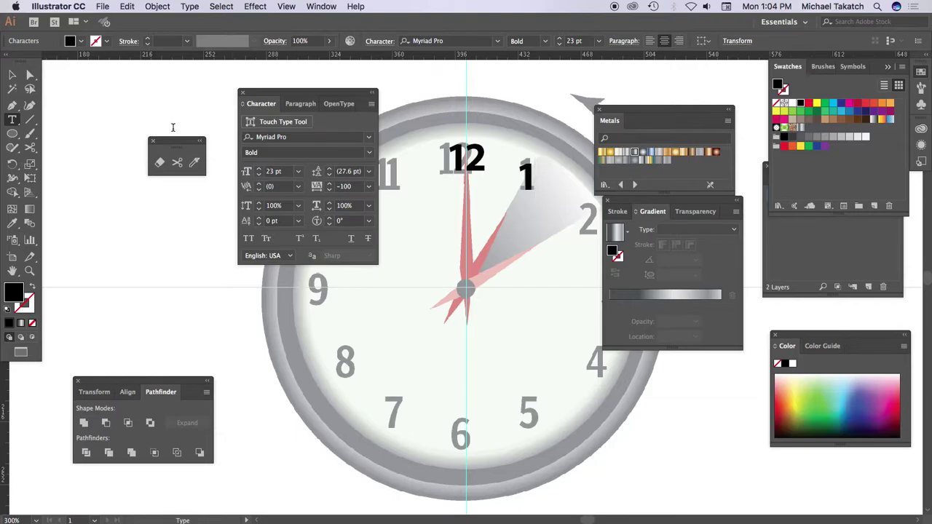
pyautogui.press('Escape')
# Clear floating panels off the dial and place a copy of the 1 at the 2 position
pyautogui.moveTo(632, 114); pyautogui.dragTo(671, 121)
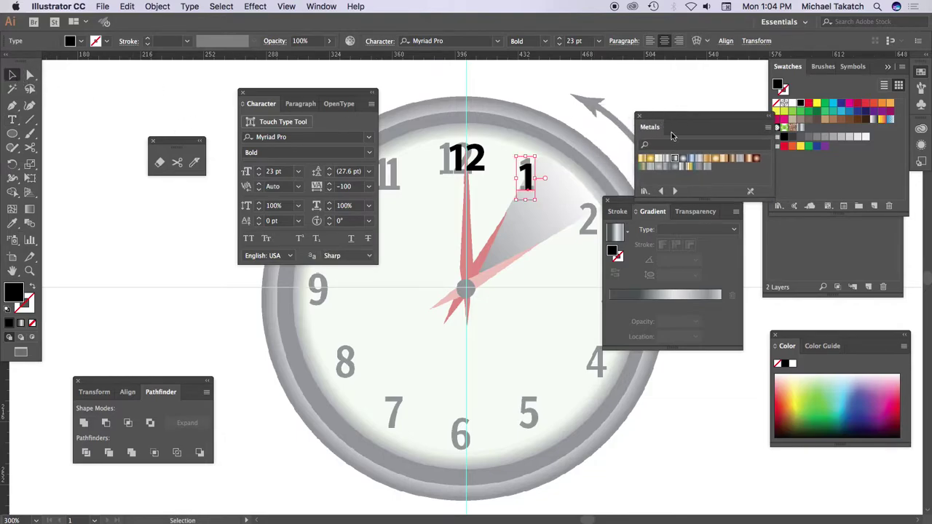
pyautogui.moveTo(619, 199); pyautogui.dragTo(682, 233)
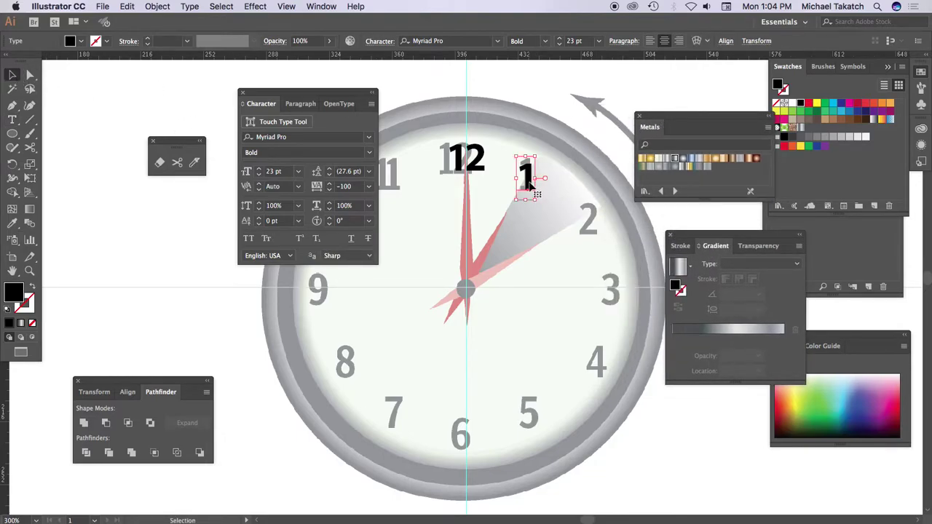
pyautogui.moveTo(530, 186); pyautogui.dragTo(318, 284)
# Copy the 1 to the 10 position and retype it as 10
pyautogui.moveTo(342, 93); pyautogui.dragTo(195, 166)
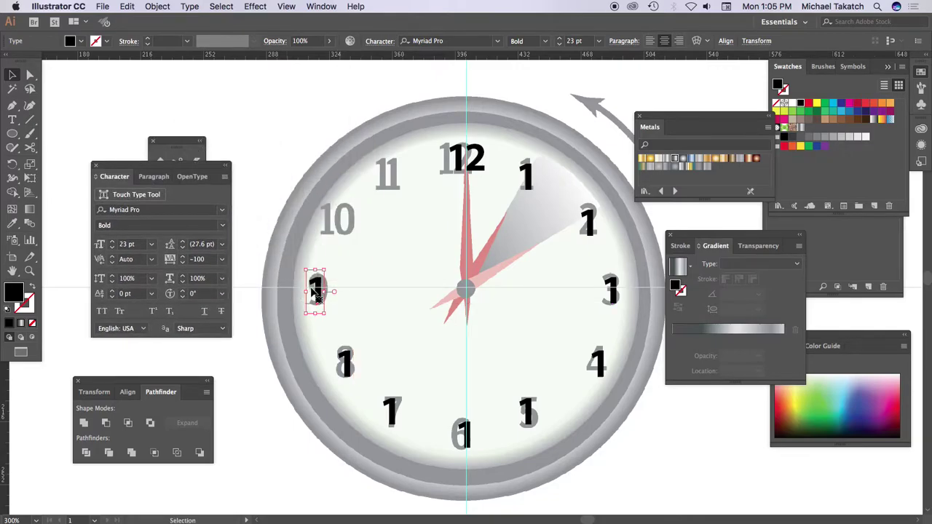
pyautogui.moveTo(316, 289); pyautogui.dragTo(342, 226)
pyautogui.doubleClick(342, 226)
pyautogui.write('0')
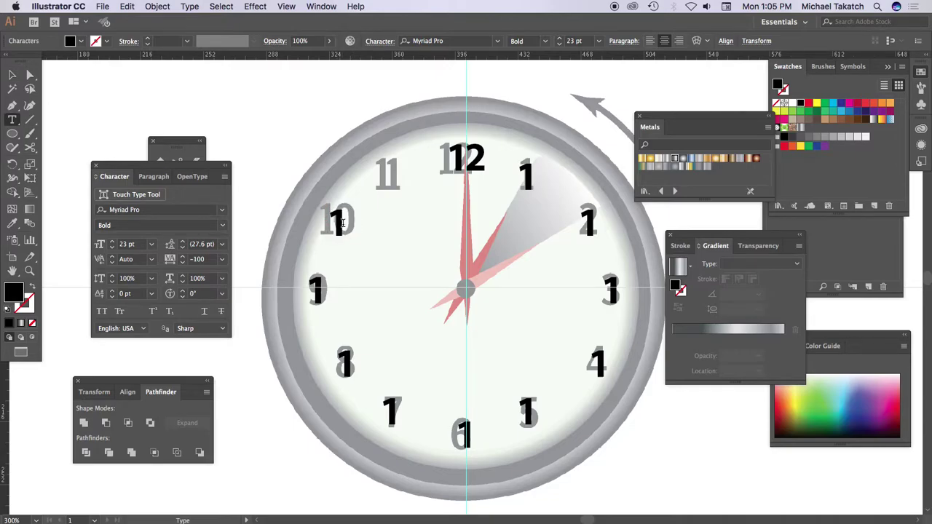
pyautogui.click(12, 75)
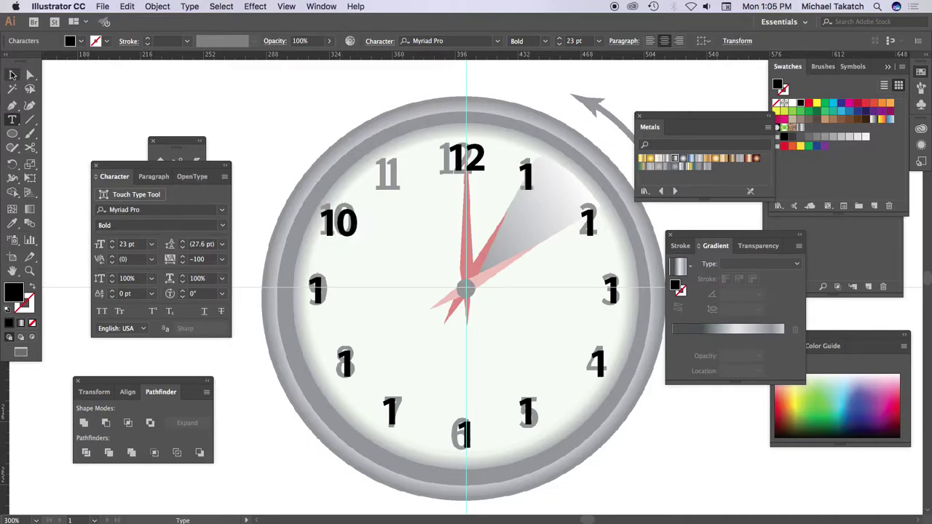
# Copy the 10 to the 11 position and retype it as 11
pyautogui.moveTo(343, 231); pyautogui.dragTo(418, 183)
pyautogui.doubleClick(392, 181)
pyautogui.write('11')
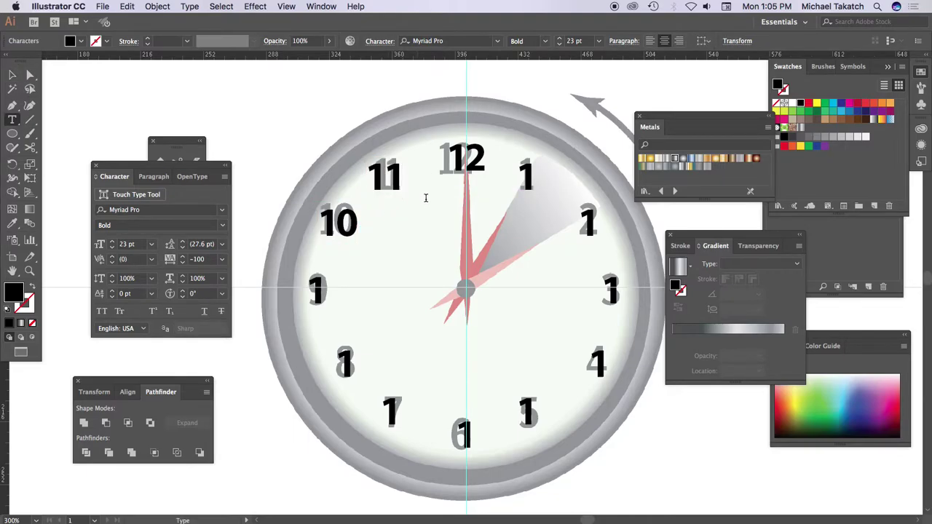
pyautogui.click(11, 75)
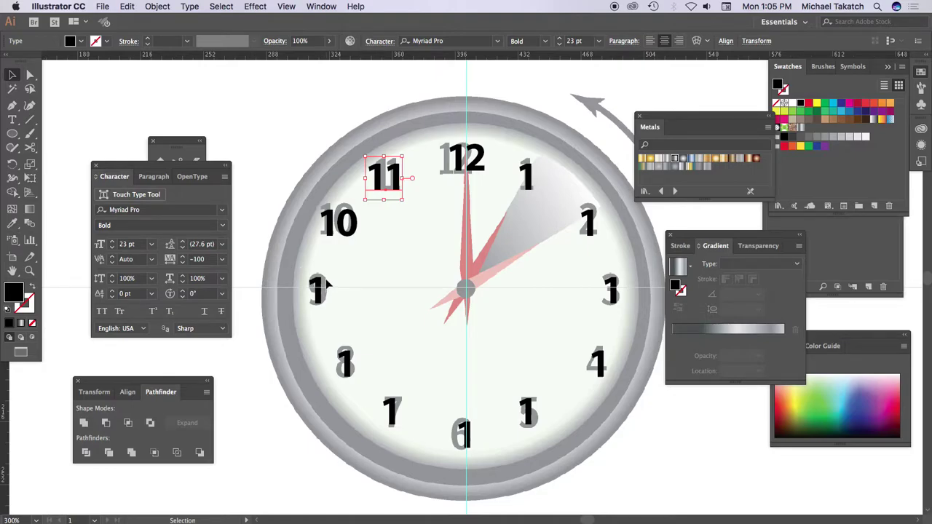
# Zoom in and draw a small black dot at the clock centre
pyautogui.press('super+equal')
pyautogui.press('super+equal')
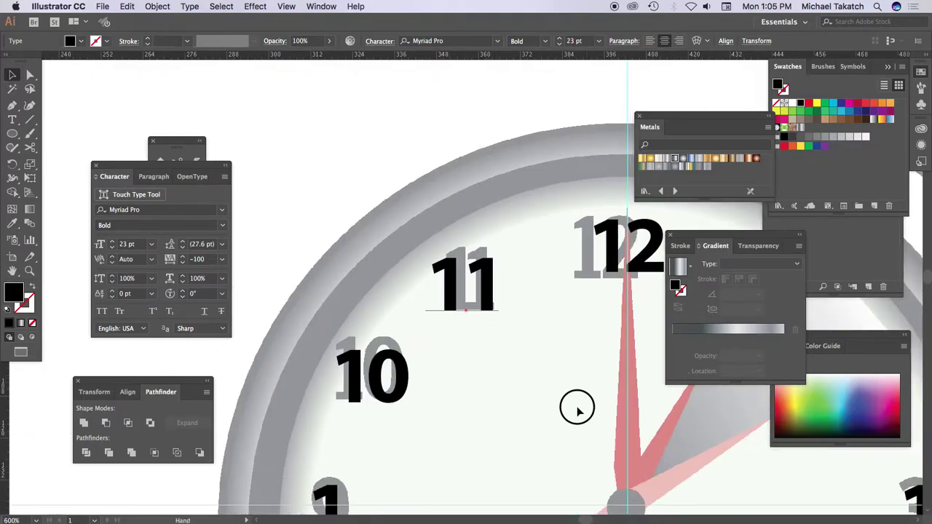
pyautogui.moveTo(576, 409); pyautogui.dragTo(409, 286)
pyautogui.press('l')
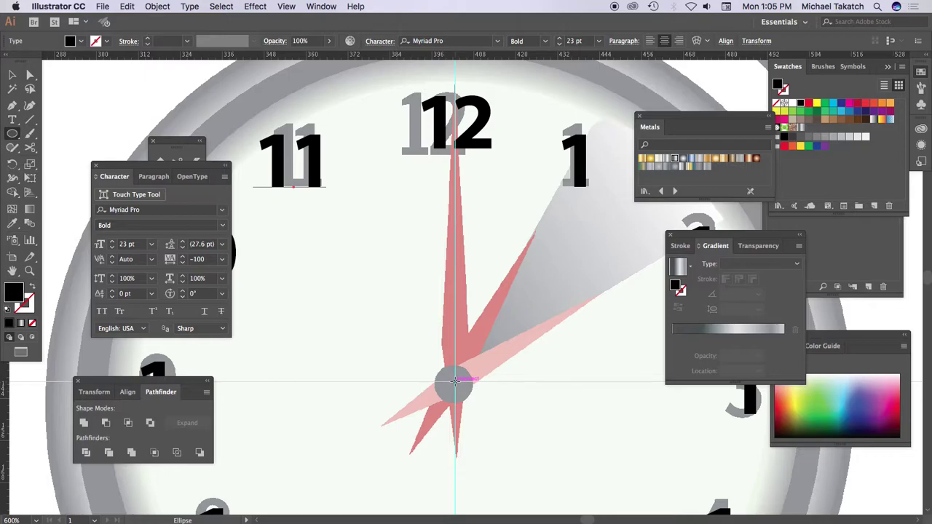
pyautogui.moveTo(454, 380); pyautogui.dragTo(474, 400)
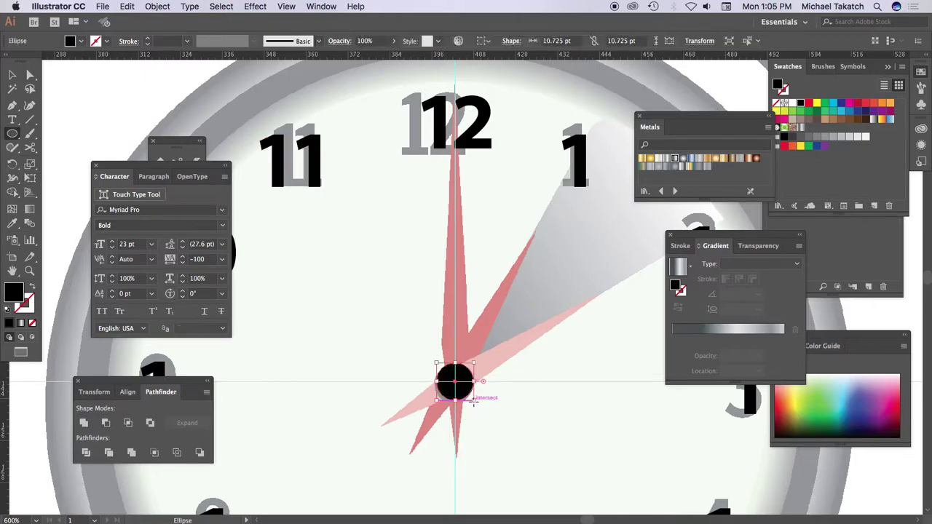
pyautogui.click(12, 75)
pyautogui.click(271, 181)
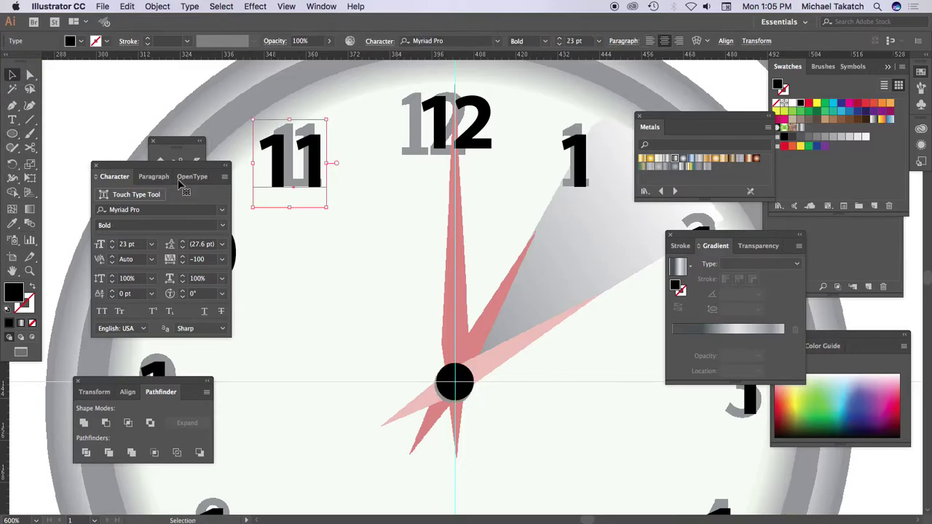
# Draw a red half-hand shape from the 12 down through the centre with the Pen tool
pyautogui.click(12, 105)
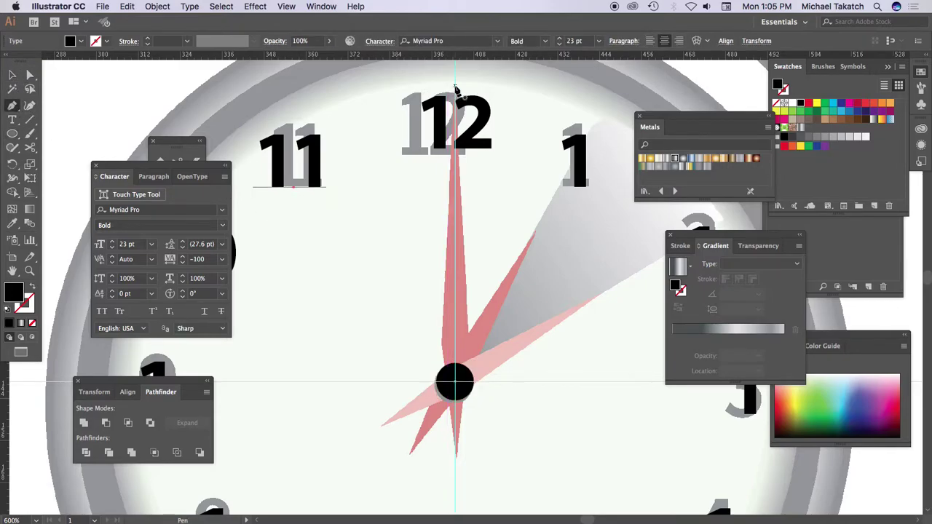
pyautogui.click(454, 87)
pyautogui.click(440, 342)
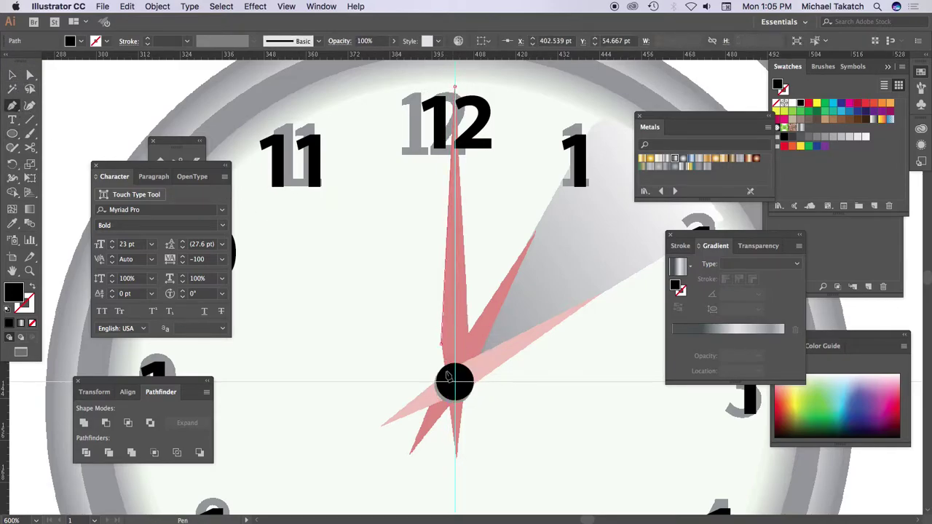
pyautogui.click(455, 458)
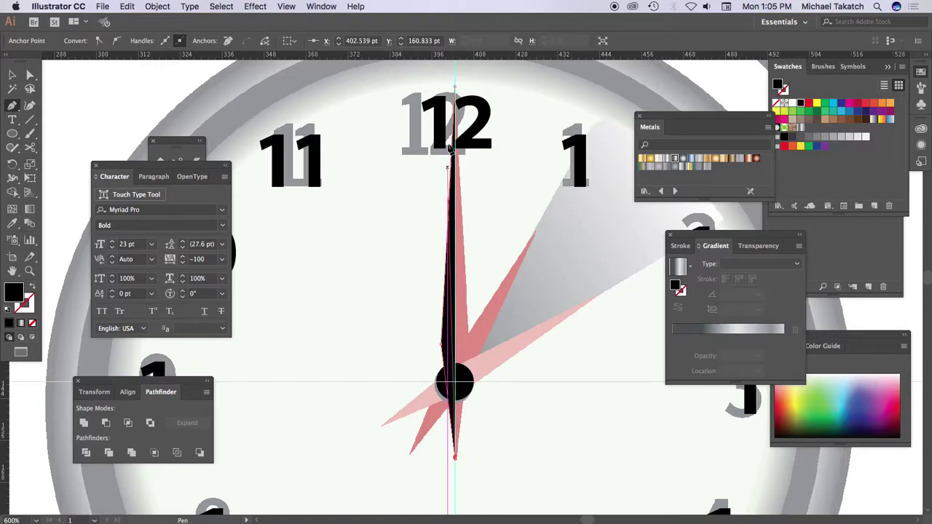
pyautogui.click(455, 88)
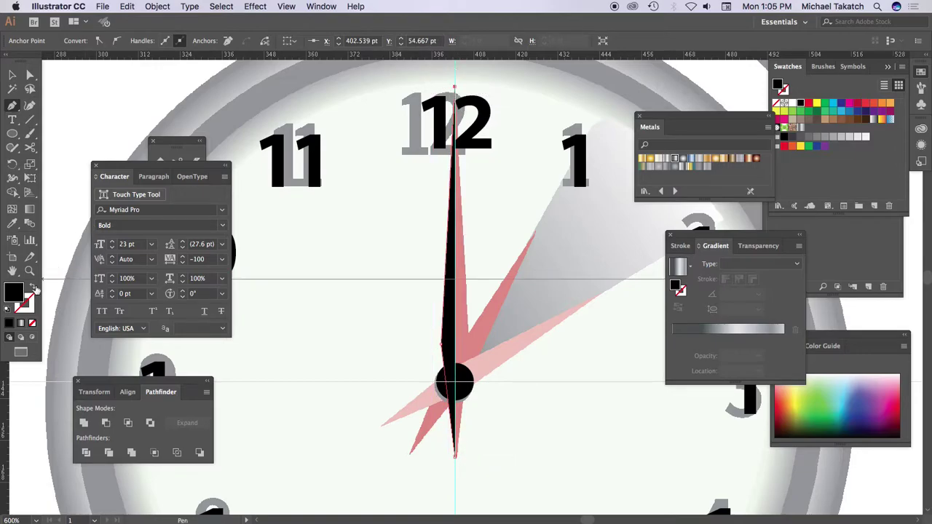
pyautogui.click(809, 104)
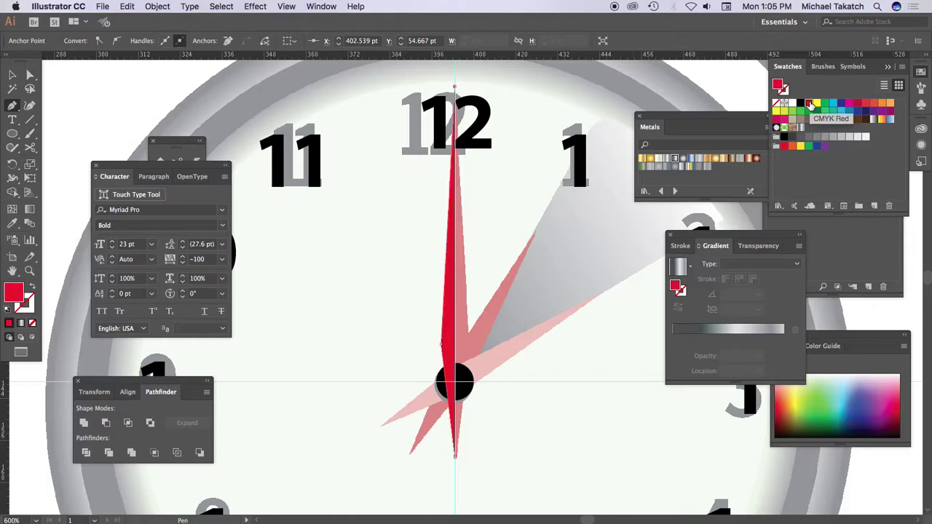
pyautogui.press('v')
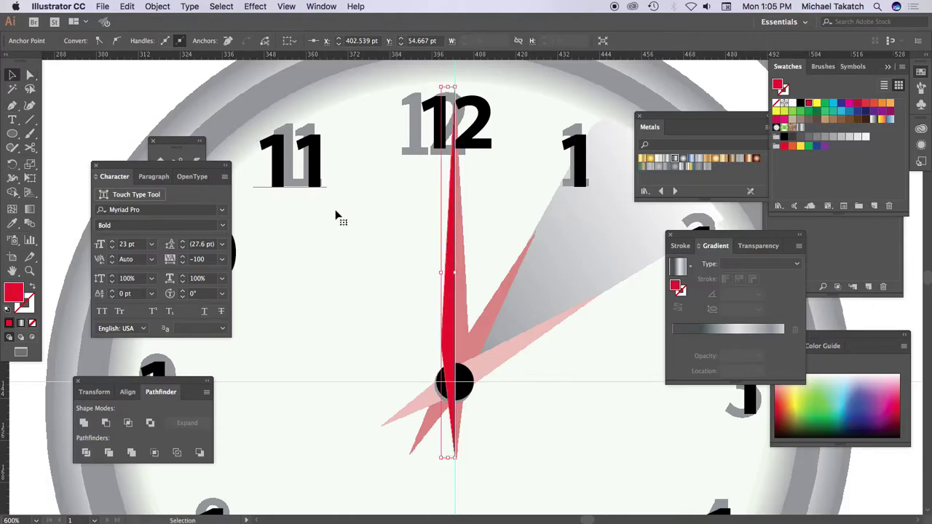
pyautogui.click(295, 157)
# Mirror a copy of the red half hand vertically and unite both halves into one shape
pyautogui.click(452, 284)
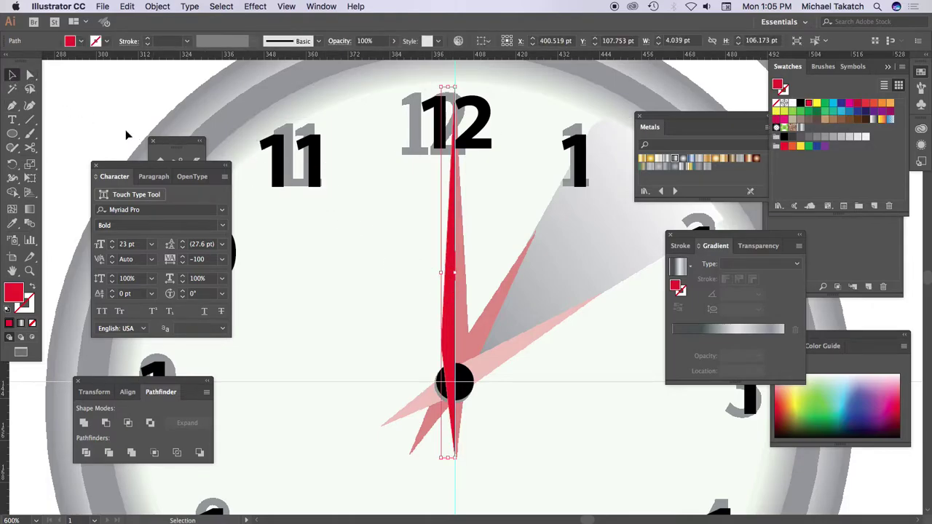
pyautogui.moveTo(12, 165); pyautogui.dragTo(48, 179)
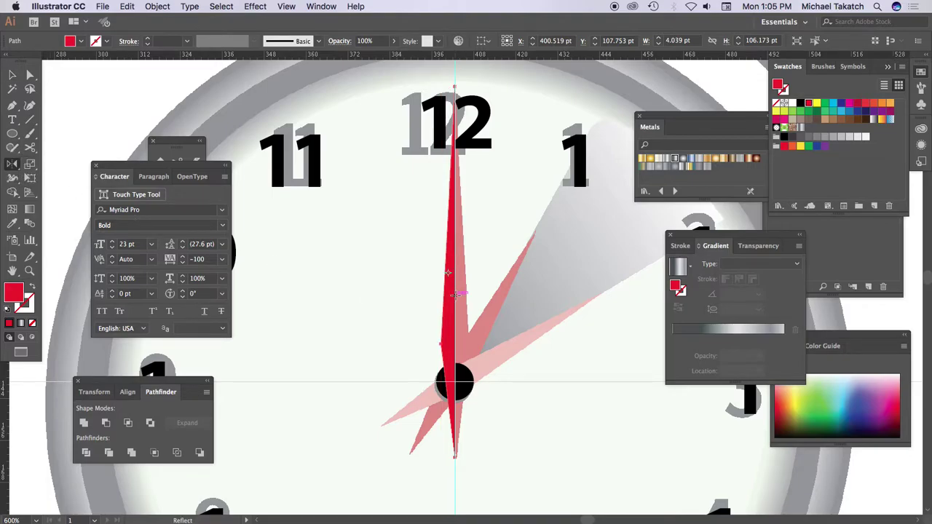
pyautogui.keyDown('alt'); pyautogui.click(455, 297); pyautogui.keyUp('alt')
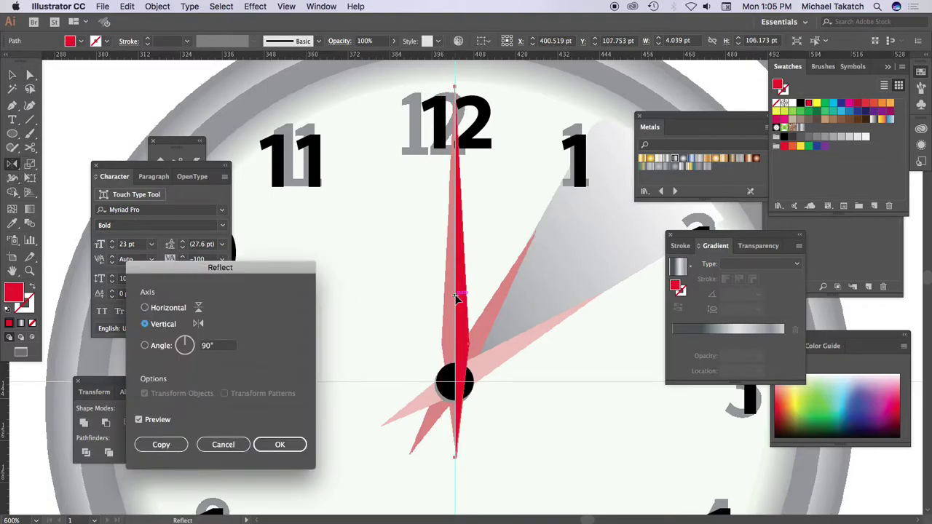
pyautogui.click(157, 444)
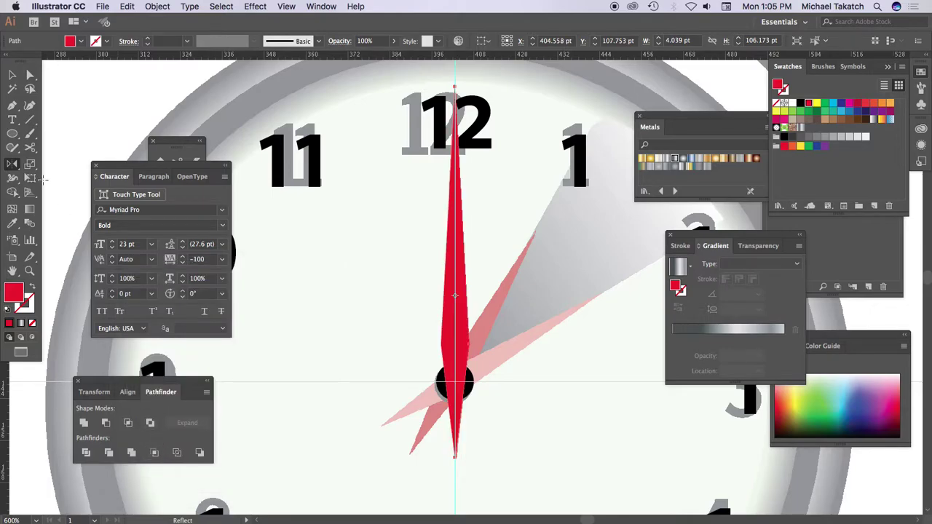
pyautogui.click(12, 76)
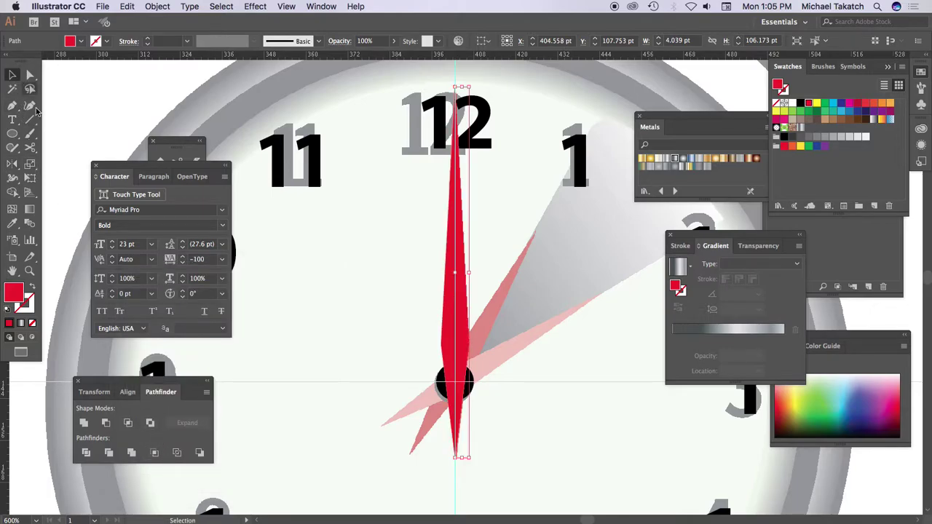
pyautogui.keyDown('shift'); pyautogui.click(447, 306); pyautogui.keyUp('shift')
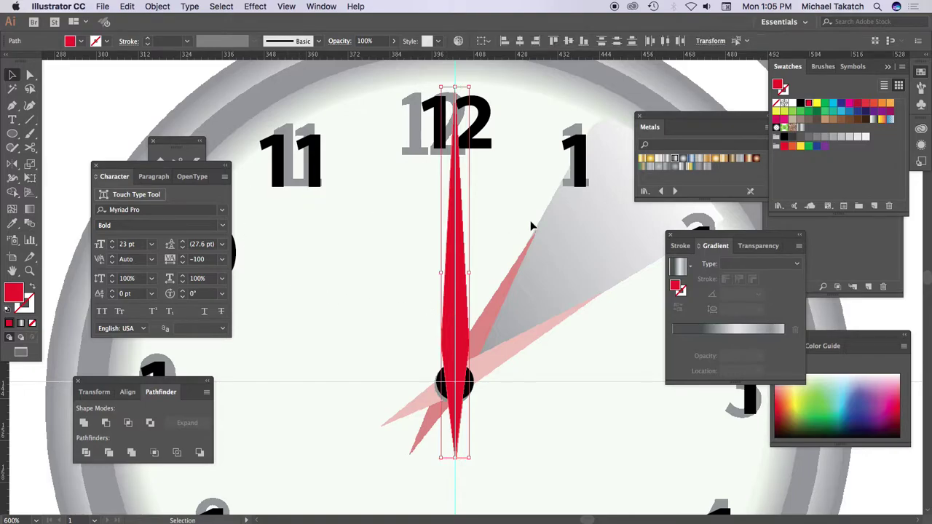
pyautogui.click(85, 423)
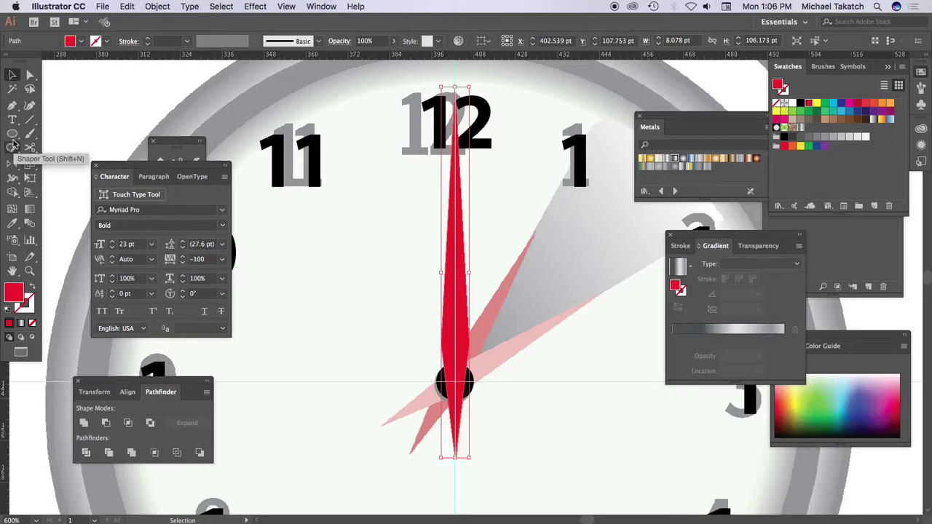
# Rotate a copy of the red hand -30° about the clock centre toward the 1
pyautogui.click(15, 164)
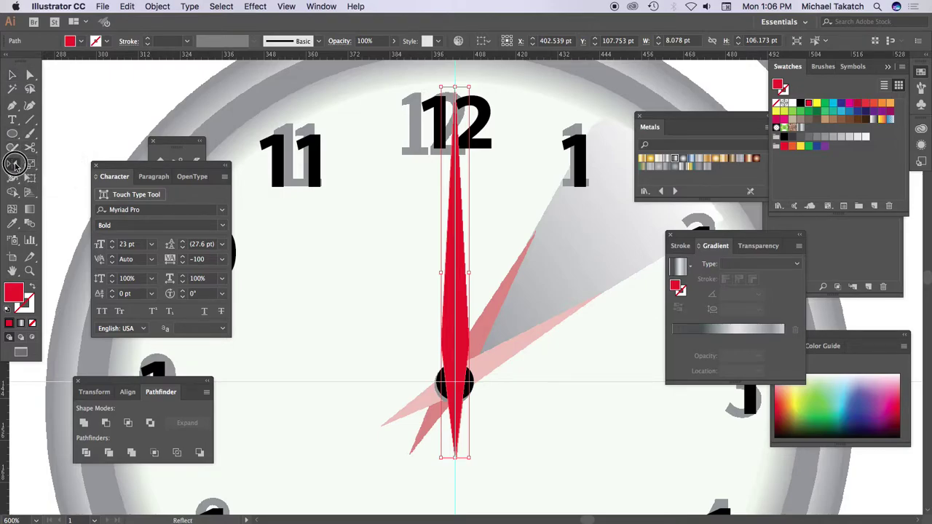
pyautogui.moveTo(15, 163); pyautogui.dragTo(57, 160)
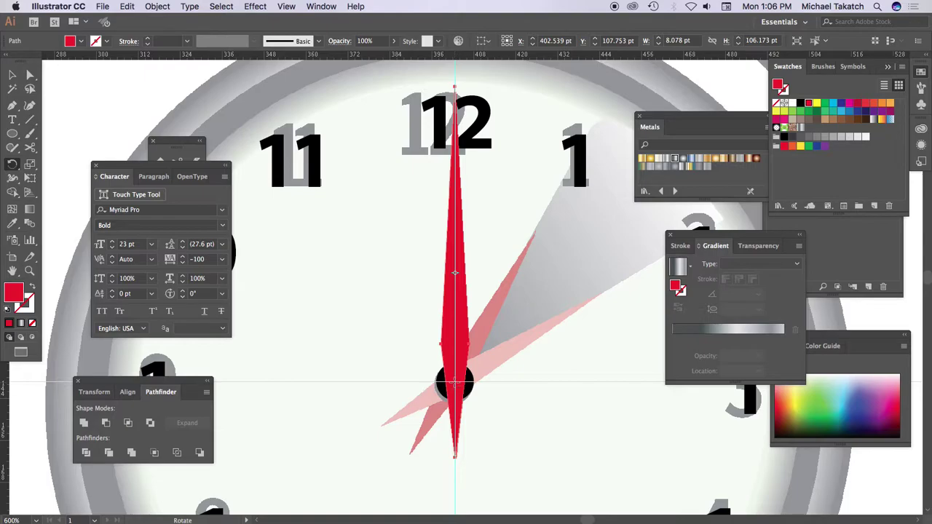
pyautogui.keyDown('alt'); pyautogui.click(454, 382); pyautogui.keyUp('alt')
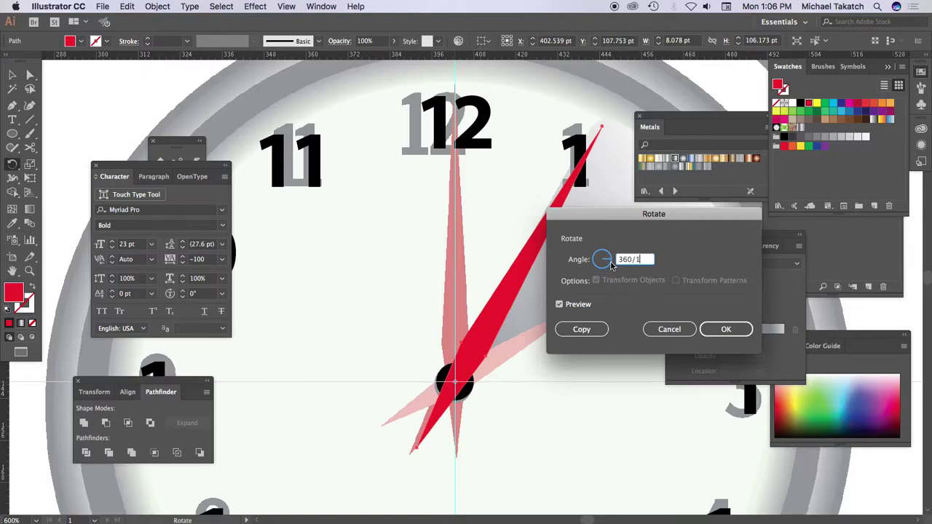
pyautogui.click(560, 305)
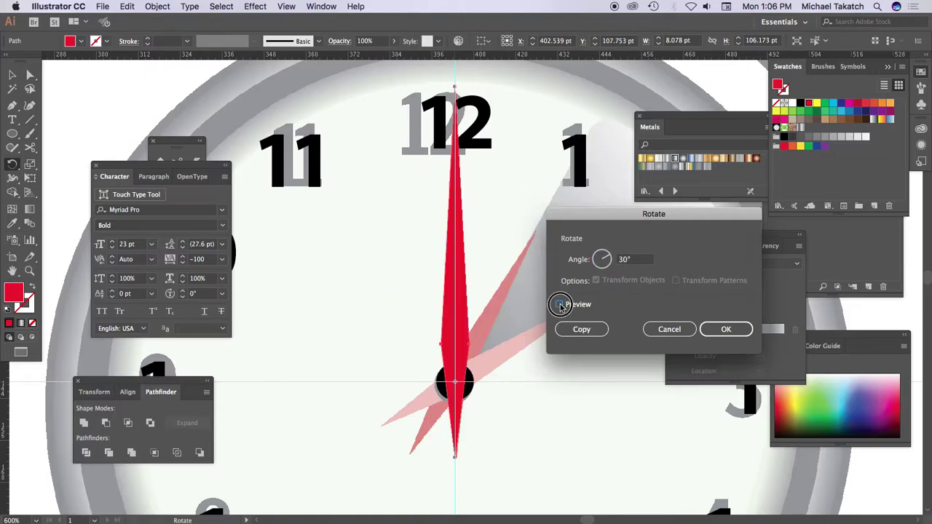
pyautogui.click(560, 306)
pyautogui.click(619, 261)
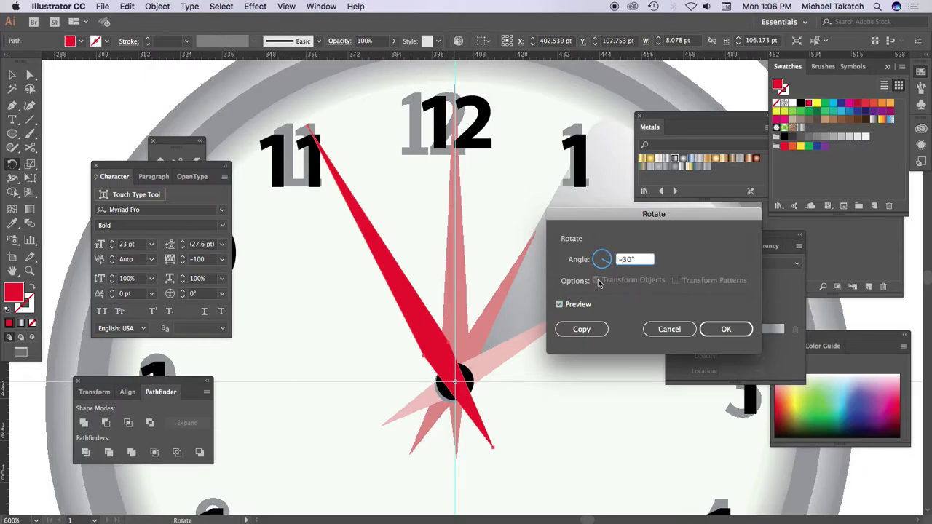
pyautogui.click(559, 305)
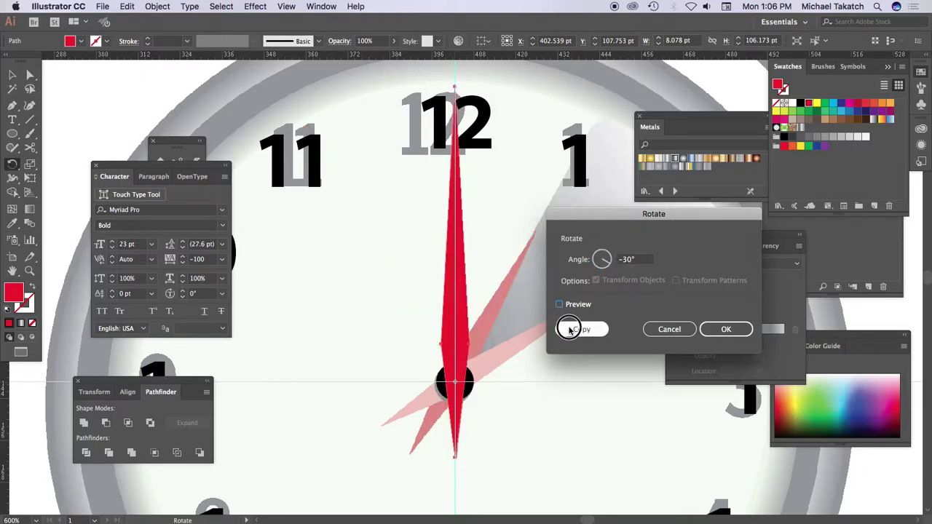
pyautogui.click(567, 329)
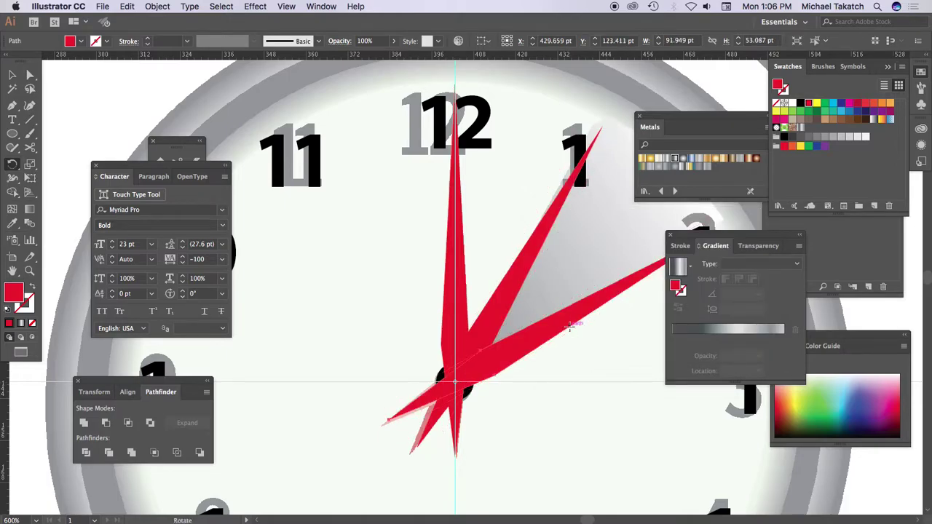
pyautogui.click(12, 75)
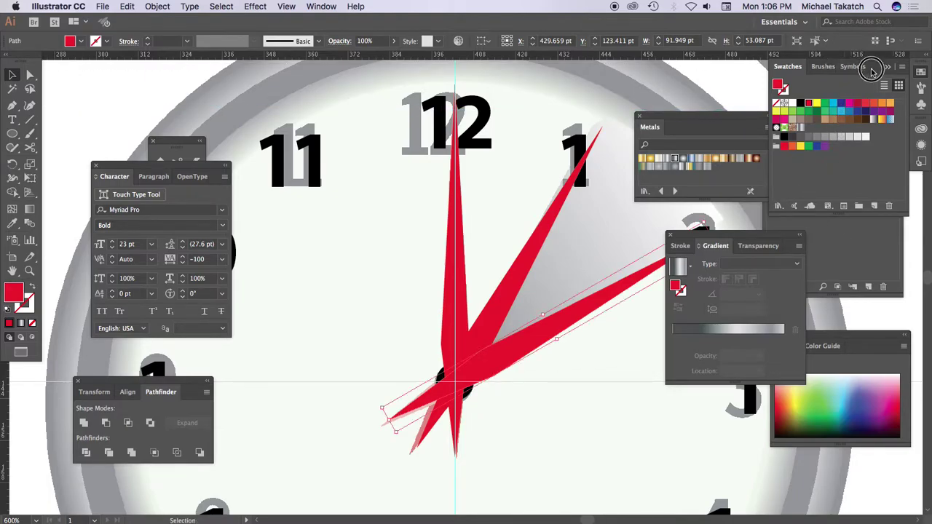
# Move the Swatches and Gradient panels aside and set one angled hand to 67% opacity
pyautogui.moveTo(873, 66); pyautogui.dragTo(814, 179)
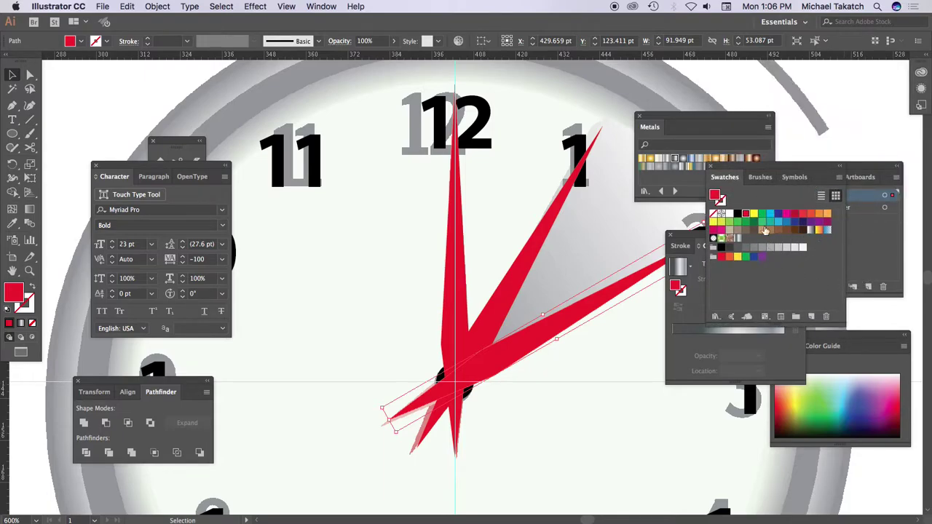
pyautogui.moveTo(769, 177); pyautogui.dragTo(634, 385)
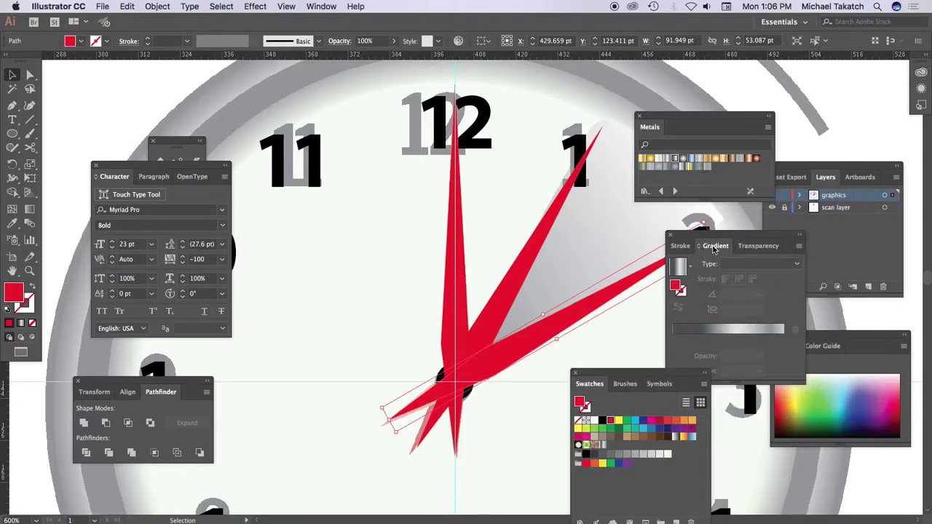
pyautogui.moveTo(745, 238); pyautogui.dragTo(702, 231)
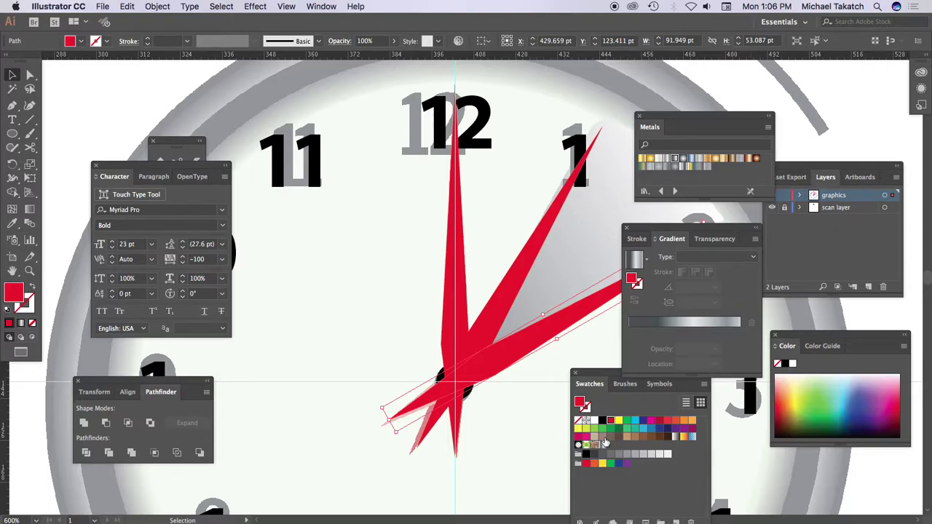
pyautogui.click(708, 240)
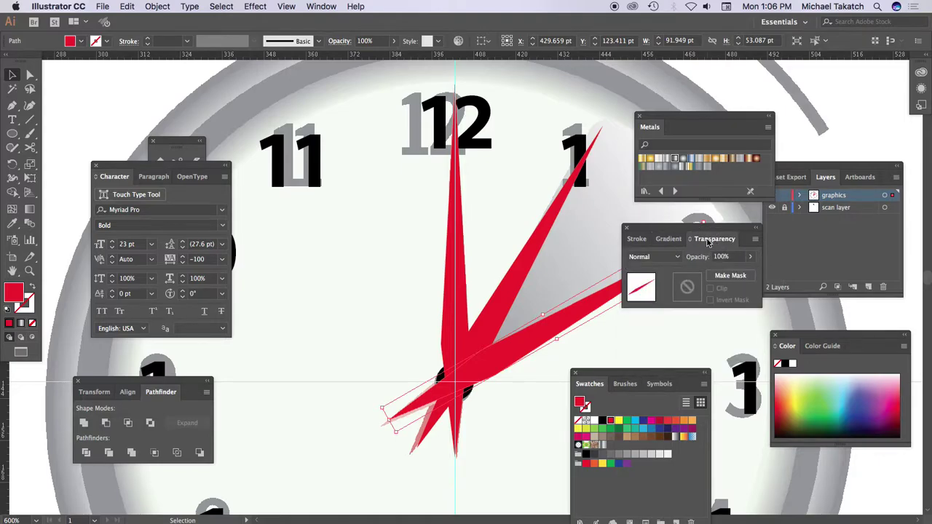
pyautogui.click(753, 260)
pyautogui.moveTo(742, 269); pyautogui.dragTo(733, 271)
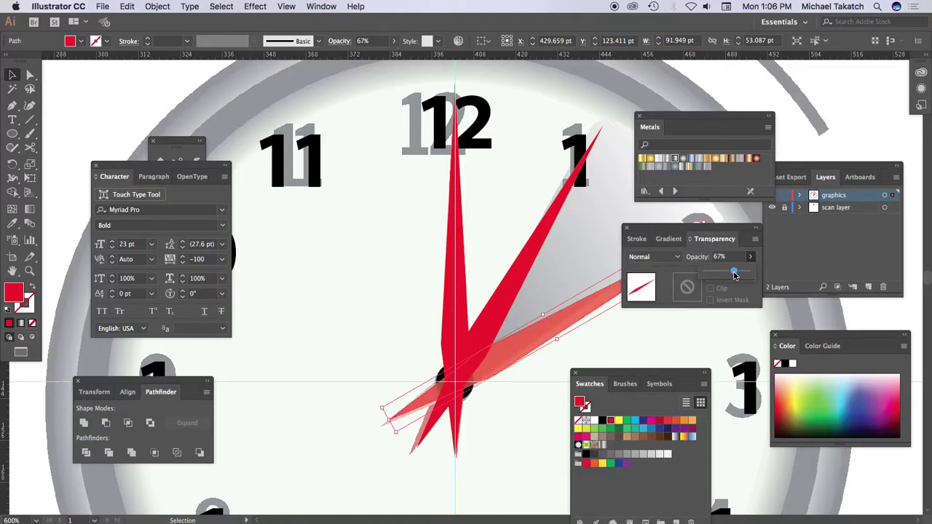
# Set the hand pointing toward the 1 to 45% opacity
pyautogui.click(552, 253)
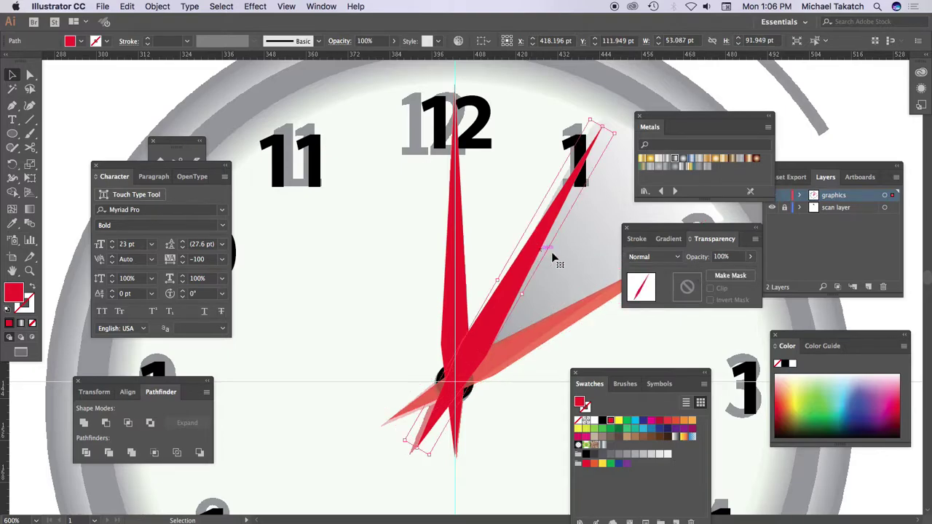
pyautogui.click(751, 259)
pyautogui.moveTo(725, 274); pyautogui.dragTo(725, 273)
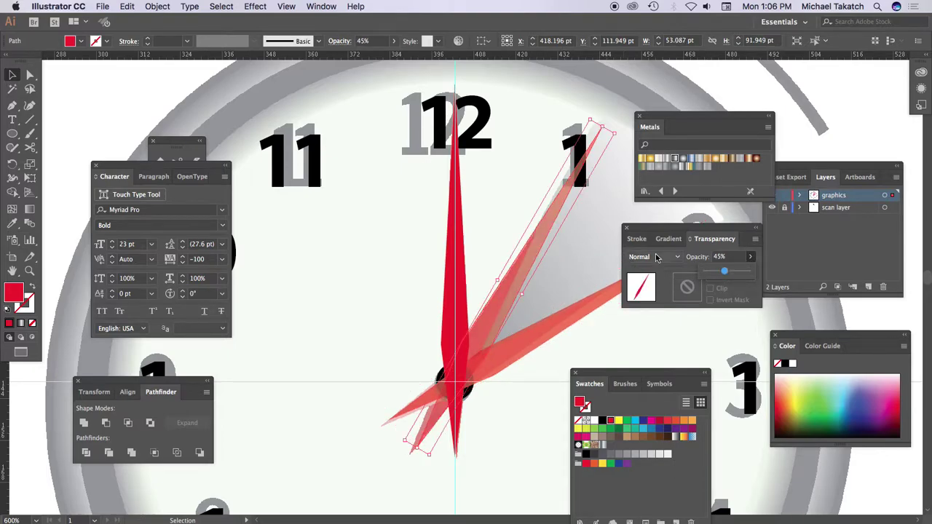
pyautogui.click(316, 231)
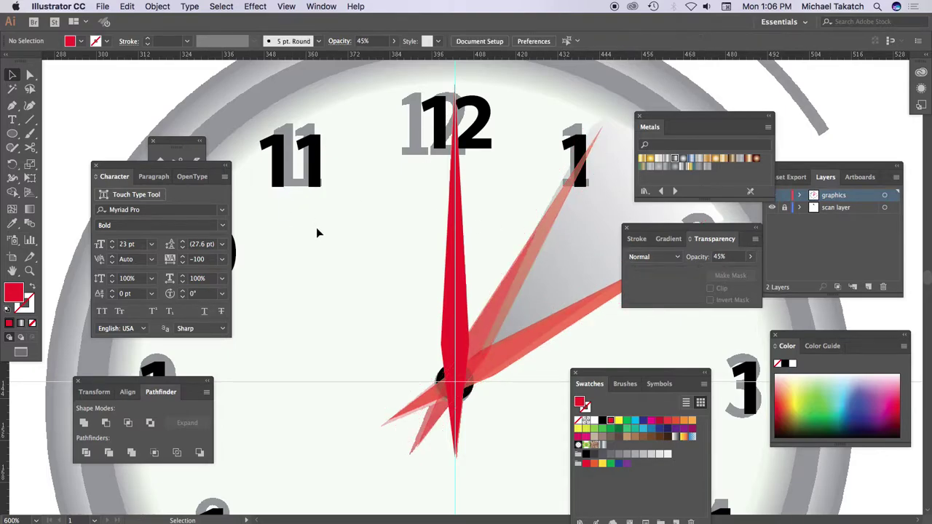
# Bring the black centre dot in front of the red hands
pyautogui.click(441, 380)
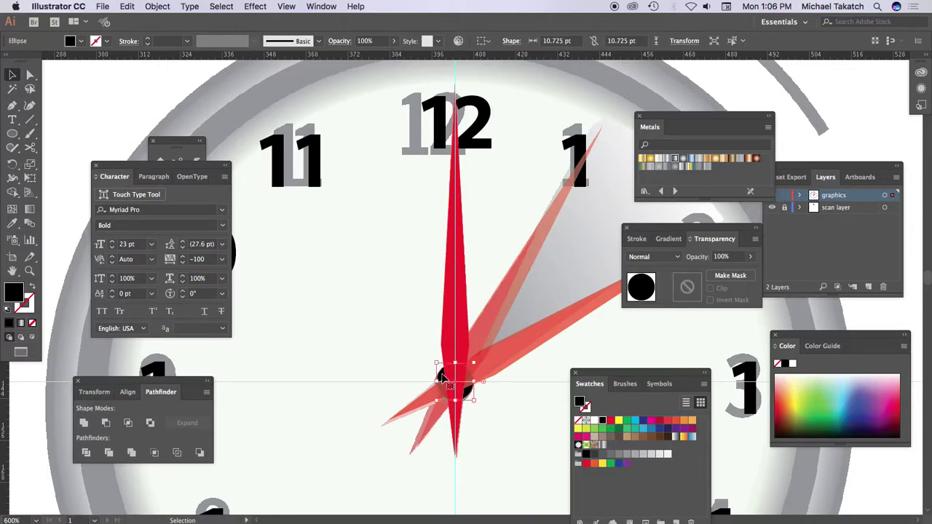
pyautogui.press('super+shift+bracketright')
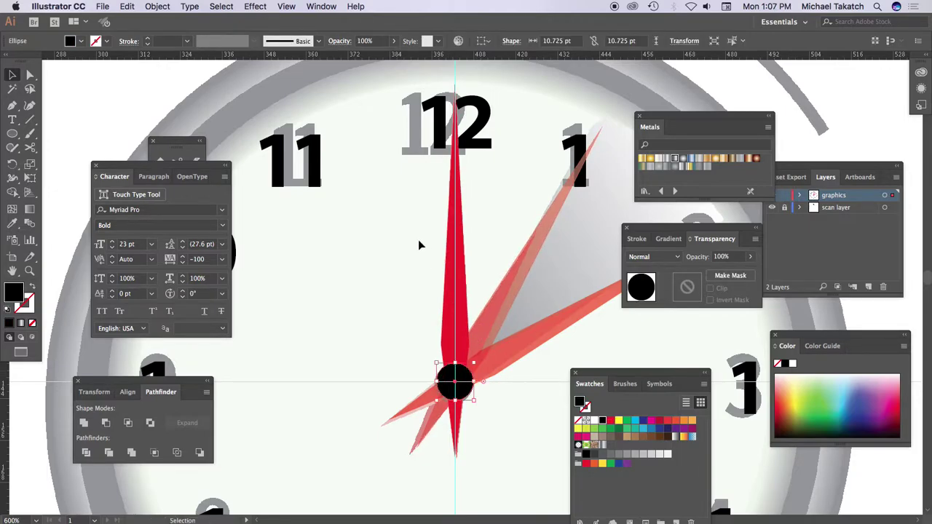
pyautogui.click(583, 192)
pyautogui.moveTo(546, 248); pyautogui.dragTo(412, 246)
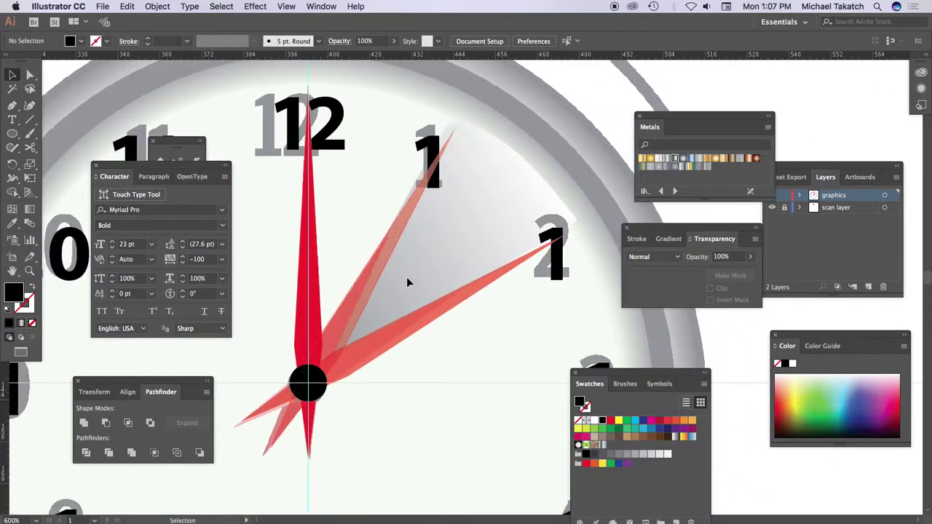
# Draw a black triangular wedge from the clock centre to the rim between the 1 and 2
pyautogui.click(12, 105)
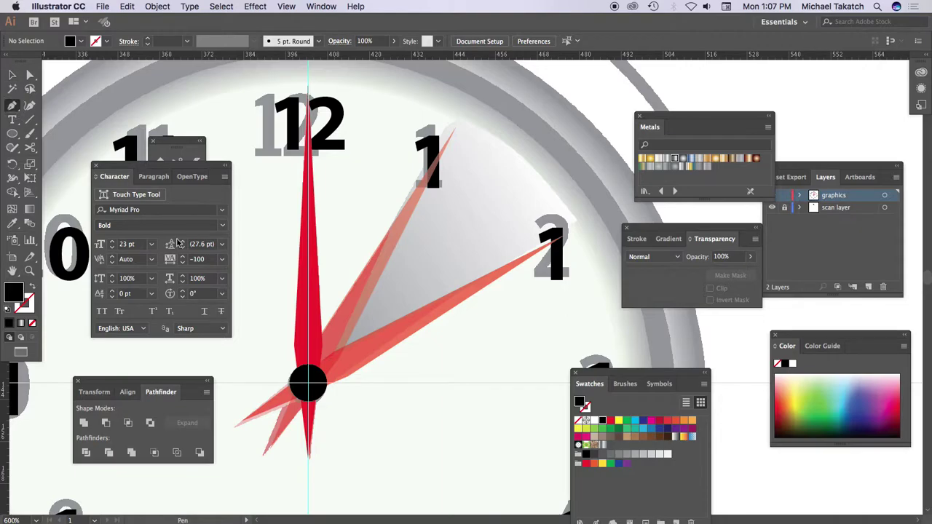
pyautogui.click(309, 383)
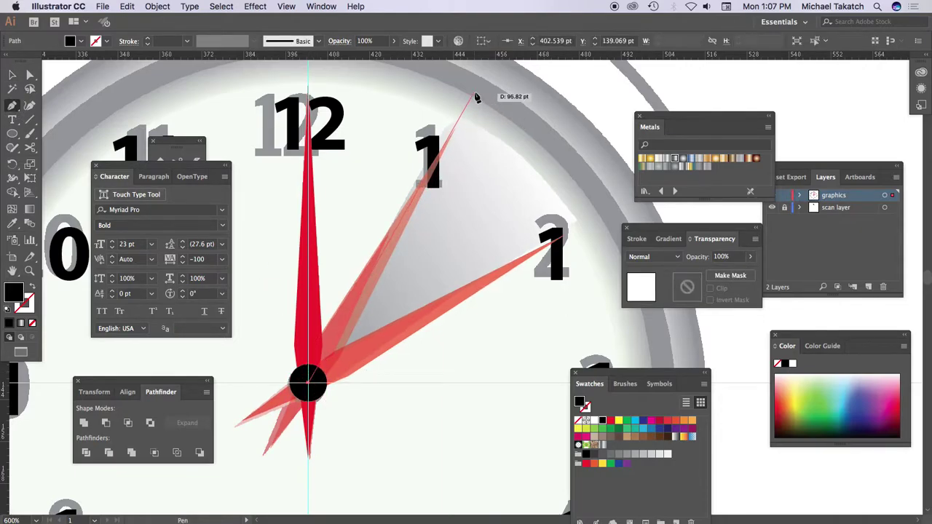
pyautogui.click(474, 93)
pyautogui.click(599, 212)
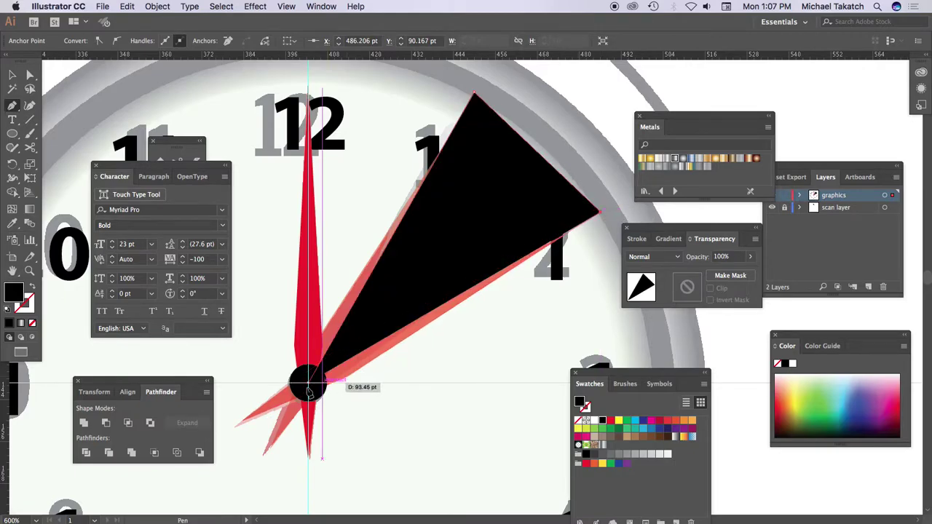
pyautogui.click(309, 382)
pyautogui.click(12, 75)
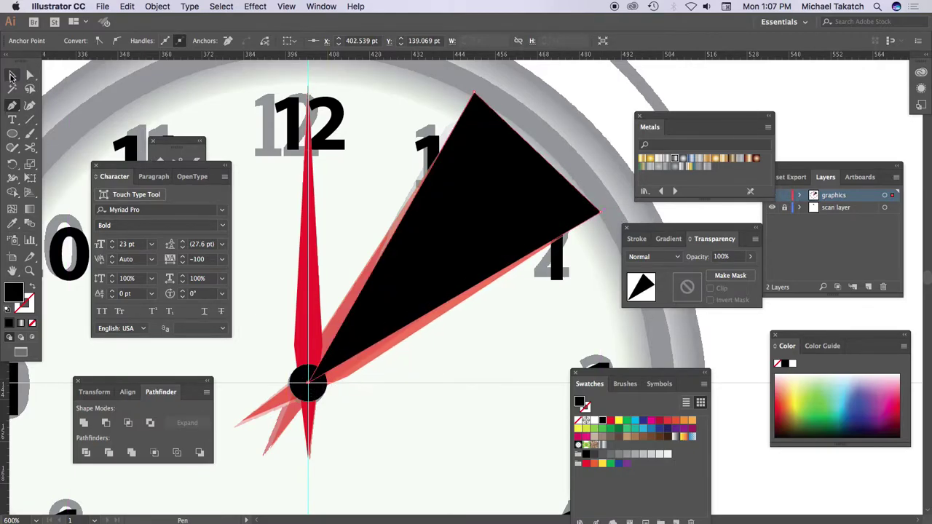
pyautogui.press('super+minus')
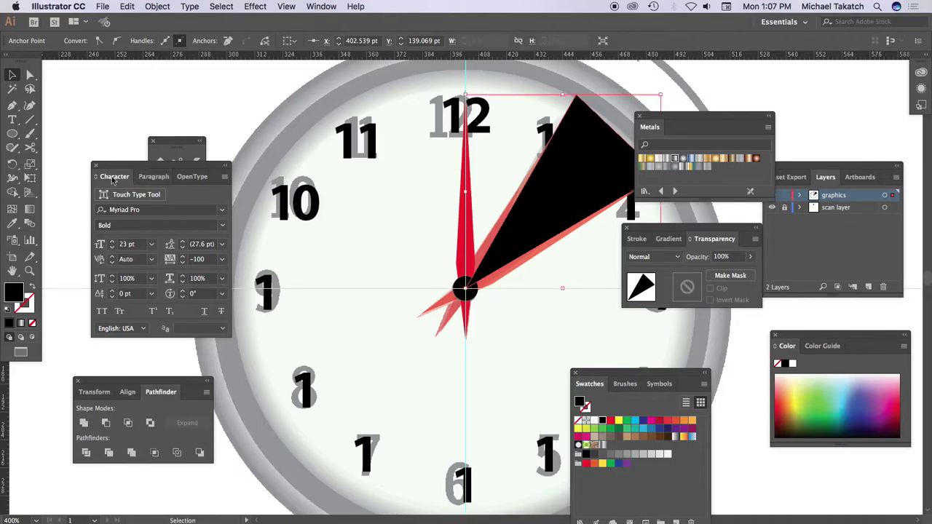
# Draw a circle around the clock centre, fill it White Gold, and intersect it with the wedge
pyautogui.click(12, 133)
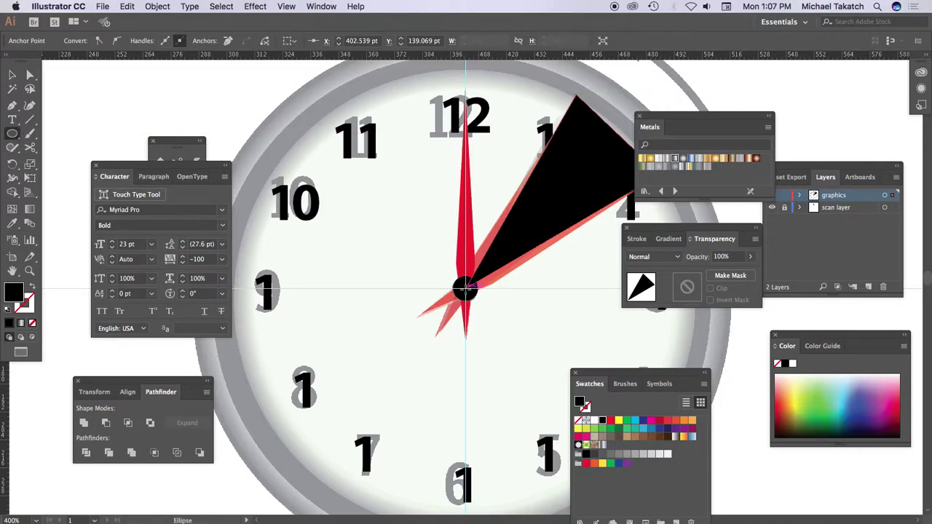
pyautogui.moveTo(466, 288); pyautogui.dragTo(269, 435)
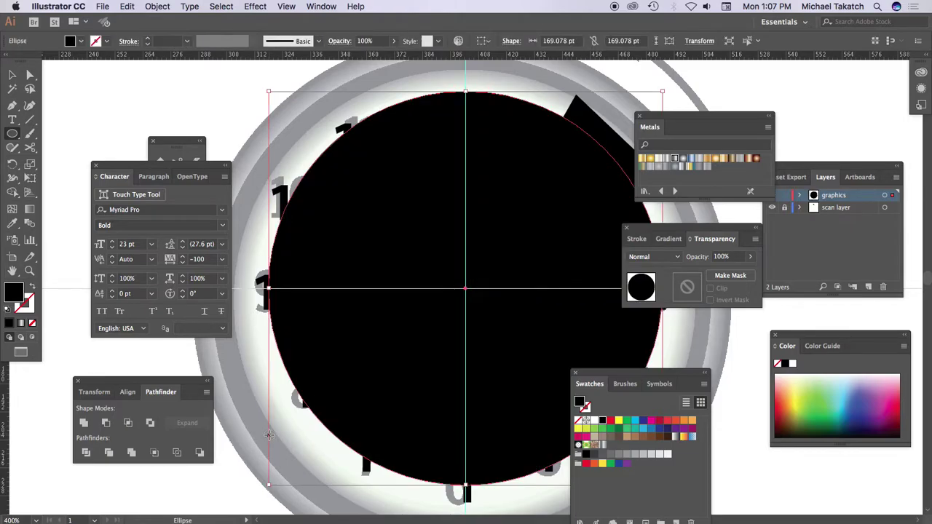
pyautogui.click(12, 74)
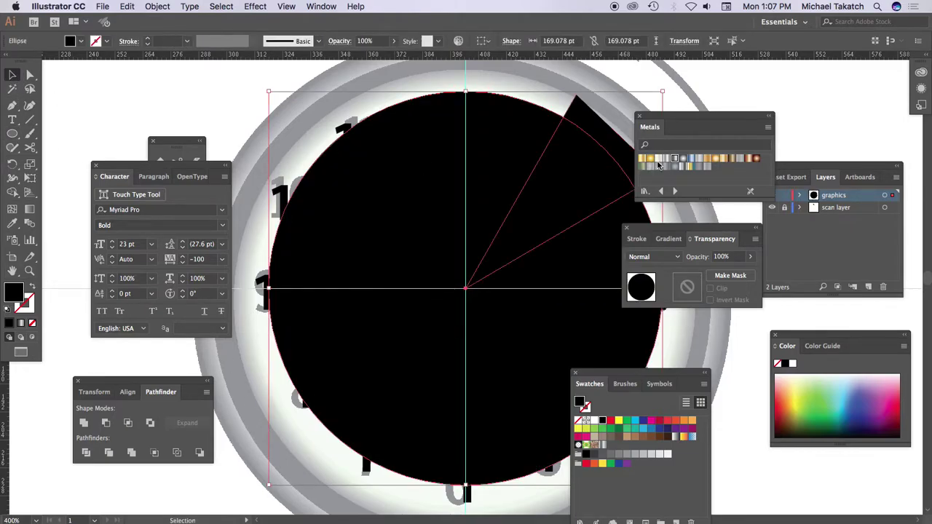
pyautogui.click(660, 159)
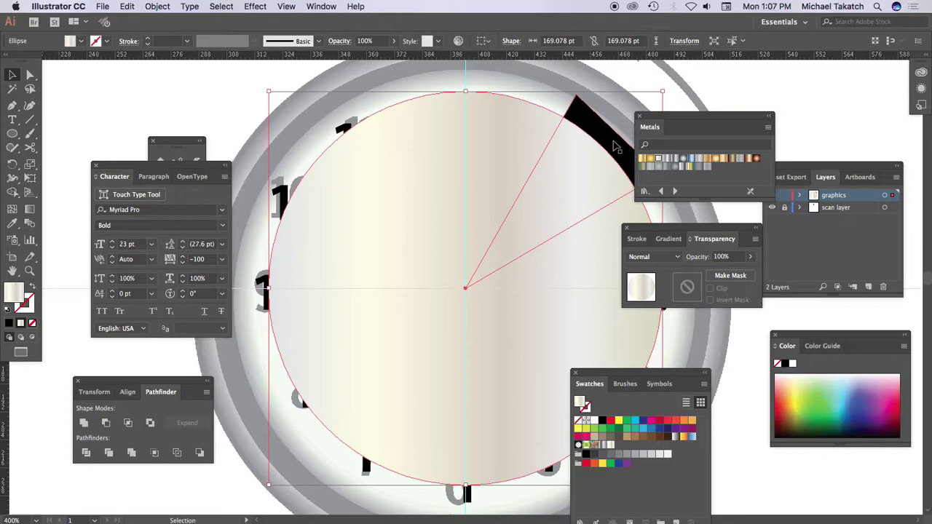
pyautogui.keyDown('shift'); pyautogui.click(590, 108); pyautogui.keyUp('shift')
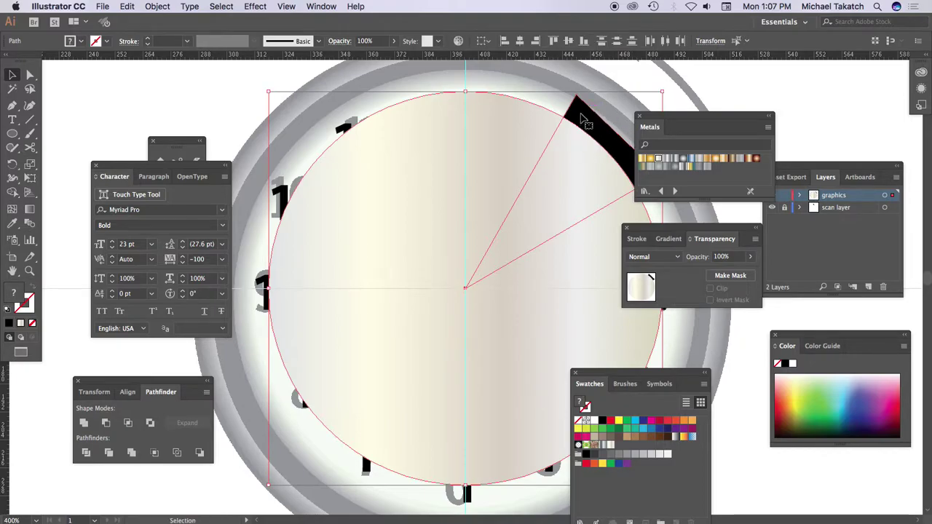
pyautogui.click(127, 423)
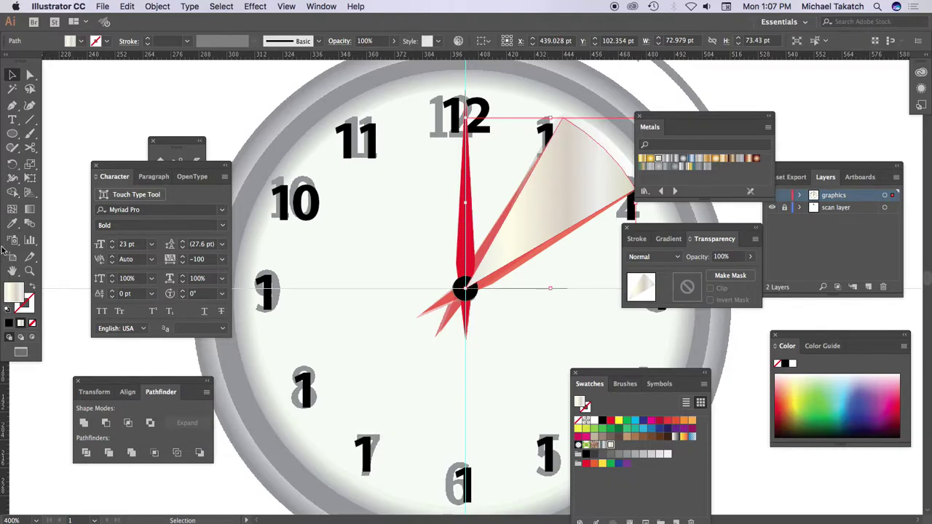
# Angle the wedge gradient diagonally, then refill the wedge with a light grey
pyautogui.click(30, 209)
pyautogui.moveTo(519, 231)
pyautogui.mouseDown()
pyautogui.moveTo(587, 182)
pyautogui.moveTo(594, 161)
pyautogui.mouseUp()
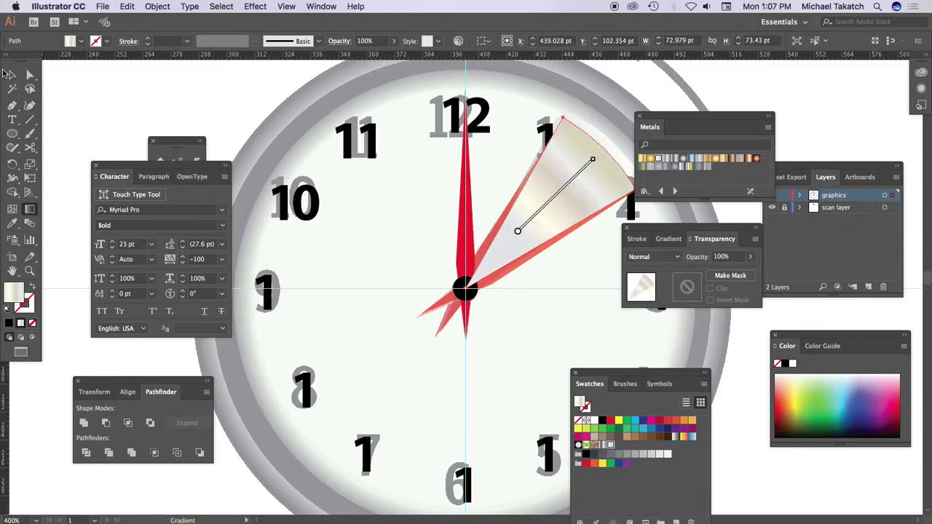
pyautogui.click(12, 75)
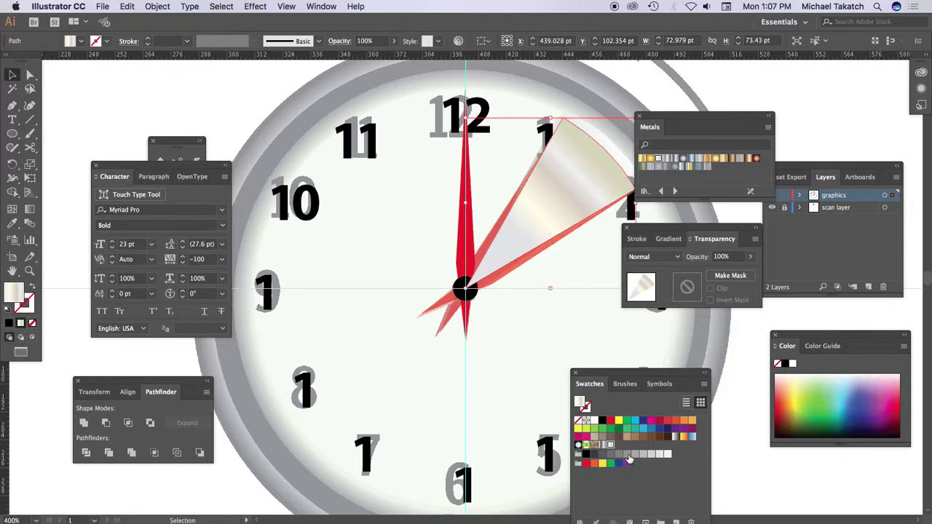
pyautogui.click(628, 455)
pyautogui.click(642, 455)
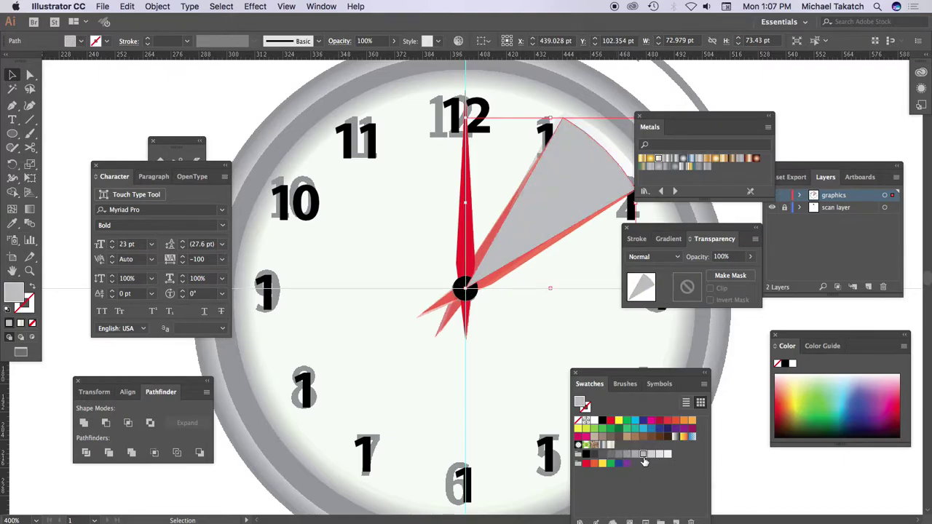
# Add translucent copies of the red hand, zoom out, and draw a large circle from the clock centre
pyautogui.press('a')
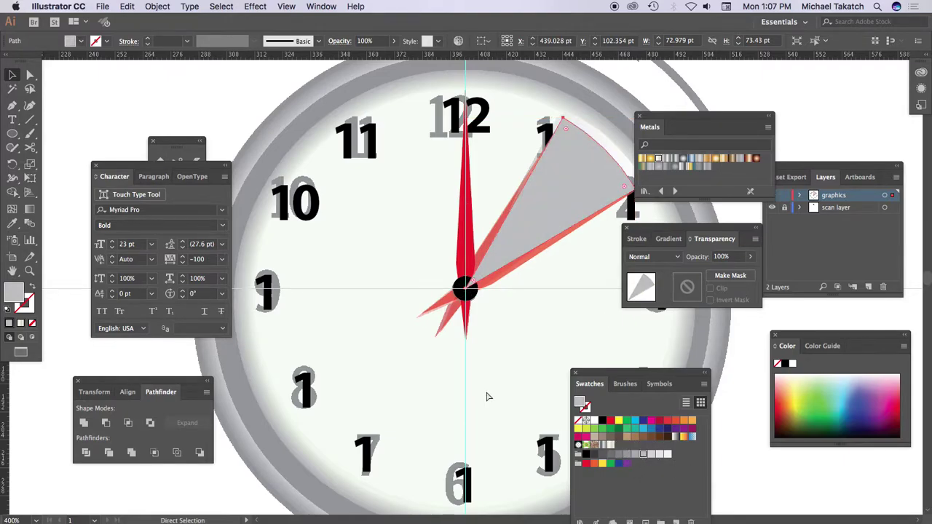
pyautogui.hotkey('ctrl', 'd')
pyautogui.hotkey('ctrl', 'd')
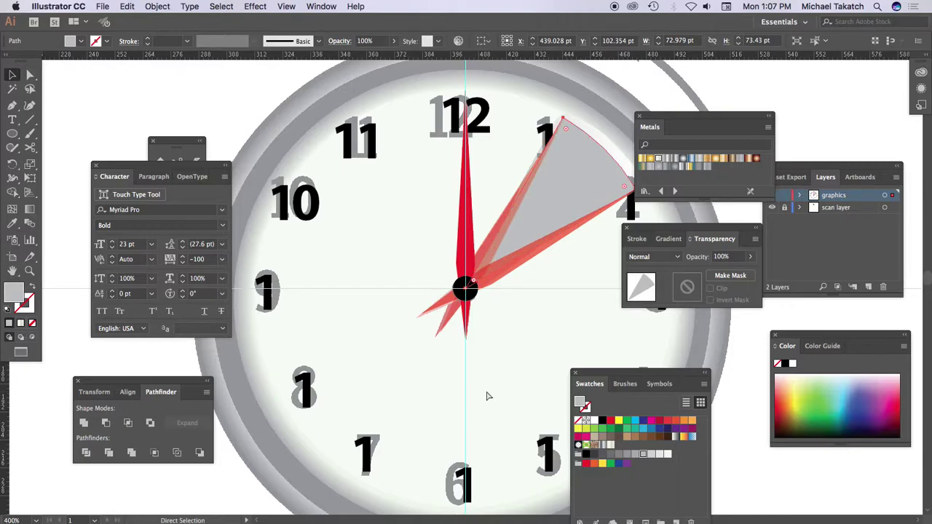
pyautogui.press('v')
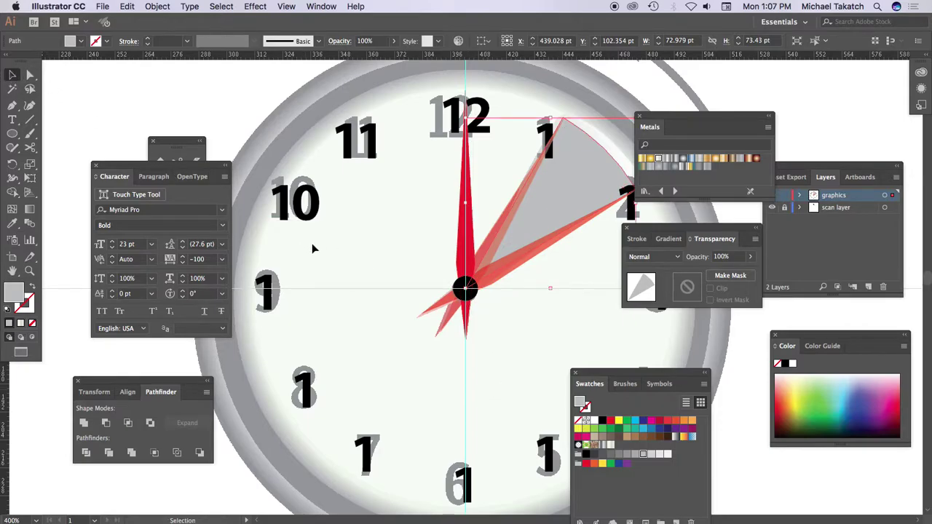
pyautogui.hotkey('ctrl', '-')
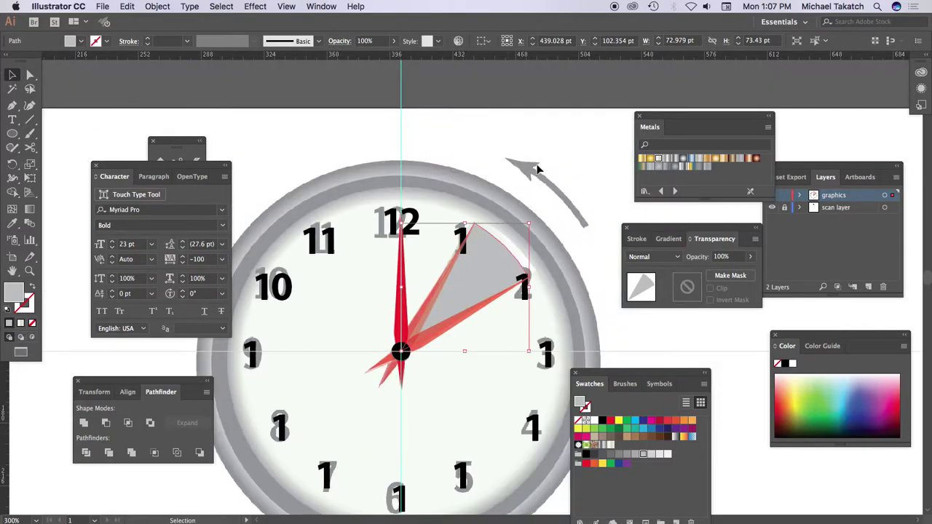
pyautogui.click(15, 136)
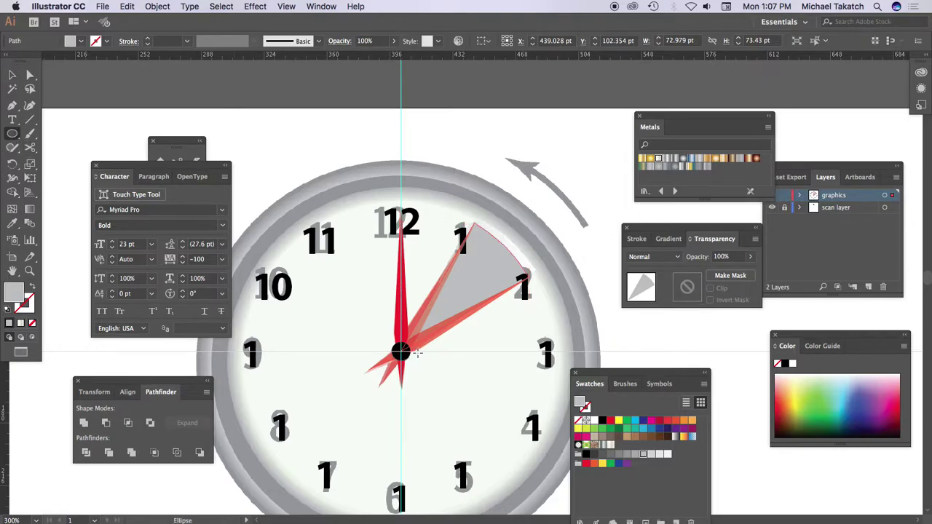
pyautogui.moveTo(401, 351); pyautogui.dragTo(624, 208)
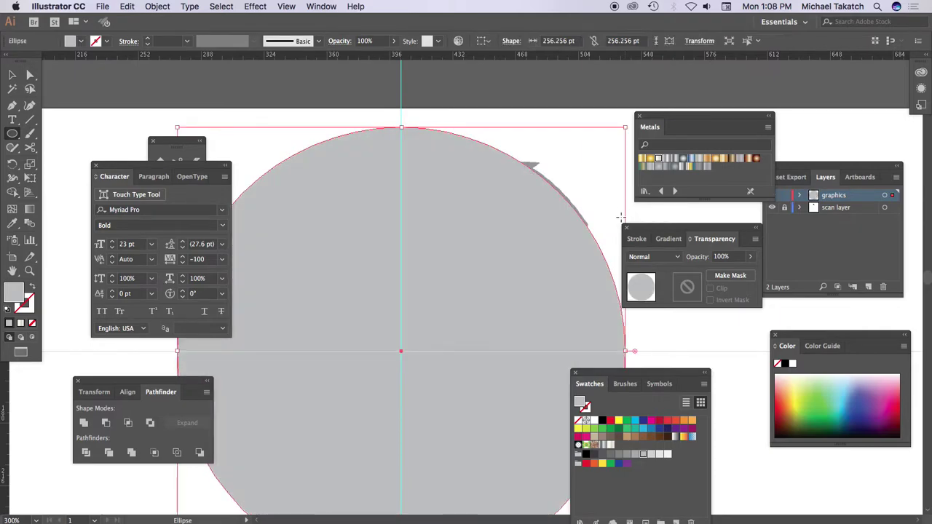
# Give the large circle no fill and a black 3 pt stroke
pyautogui.click(9, 310)
pyautogui.click(32, 324)
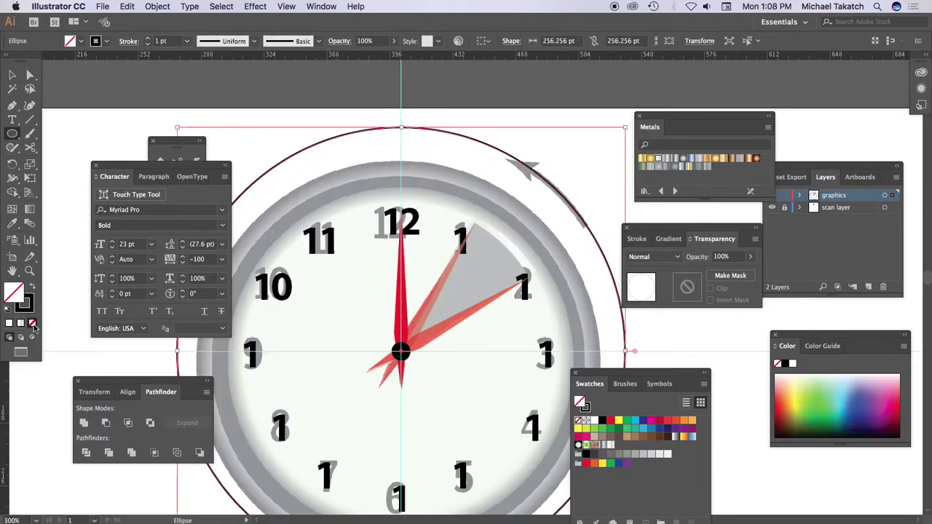
pyautogui.click(175, 42)
pyautogui.write('2')
pyautogui.press('Return')
pyautogui.write('3')
pyautogui.press('Return')
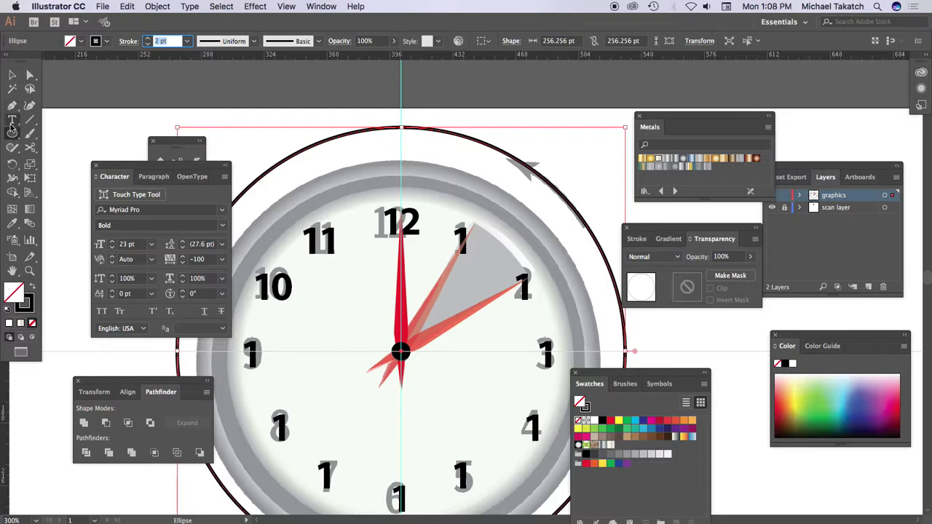
# Cut the circle outline at two points, near the arrow's tip and near the 2
pyautogui.click(32, 149)
pyautogui.moveTo(32, 149); pyautogui.dragTo(70, 150)
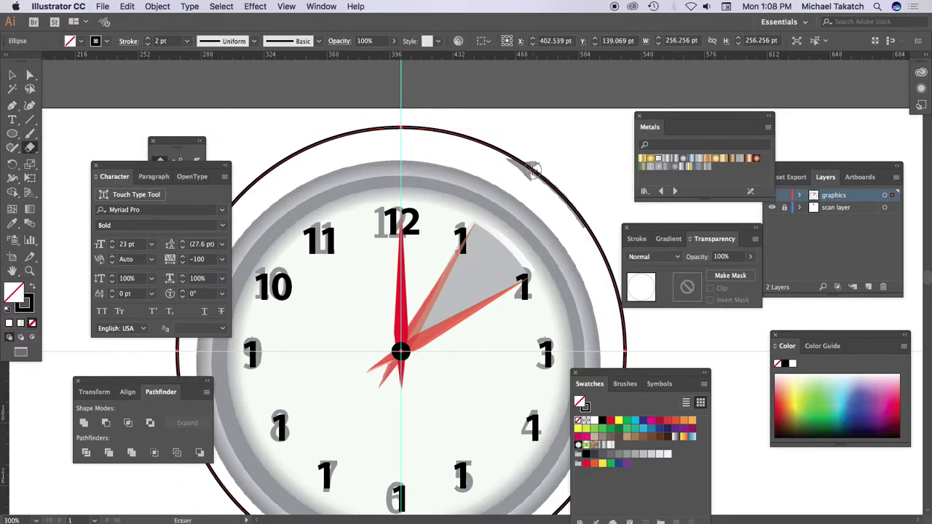
pyautogui.moveTo(531, 169); pyautogui.dragTo(534, 171)
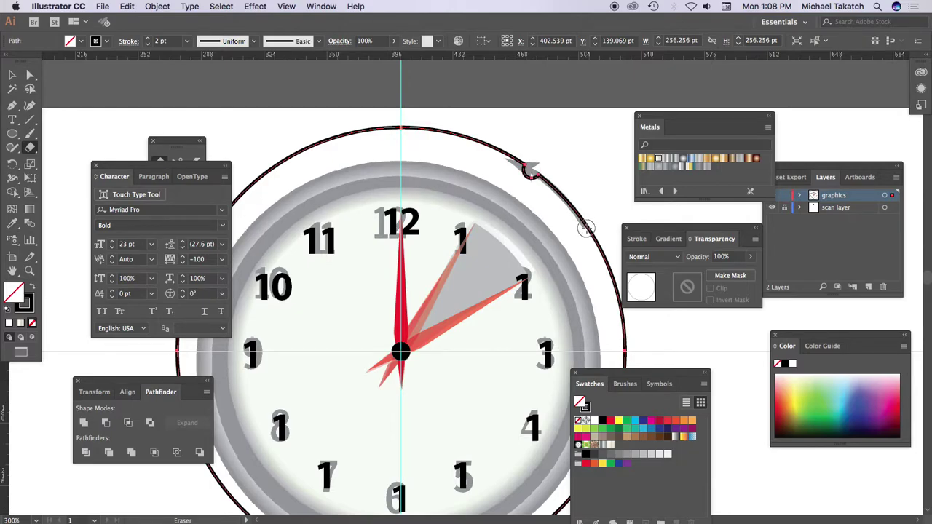
pyautogui.hotkey('ctrl', 'z')
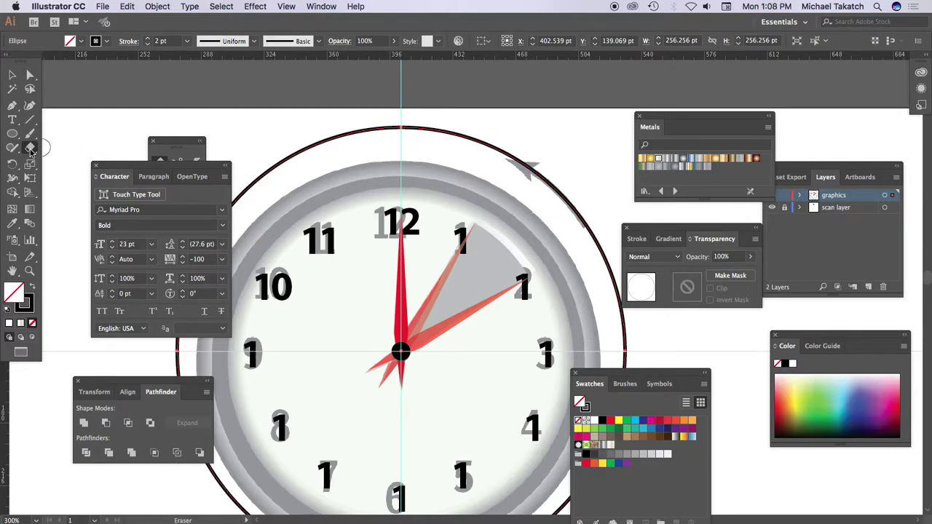
pyautogui.moveTo(30, 148); pyautogui.dragTo(71, 163)
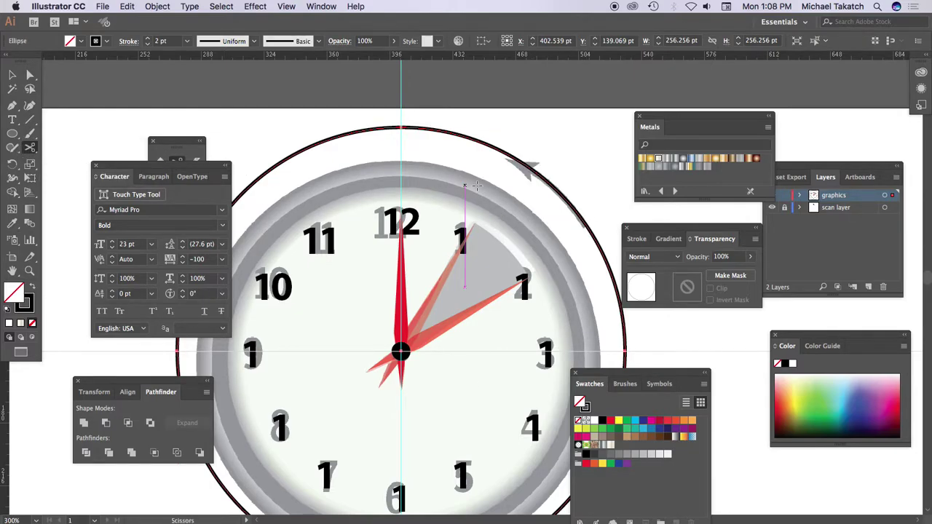
pyautogui.click(537, 168)
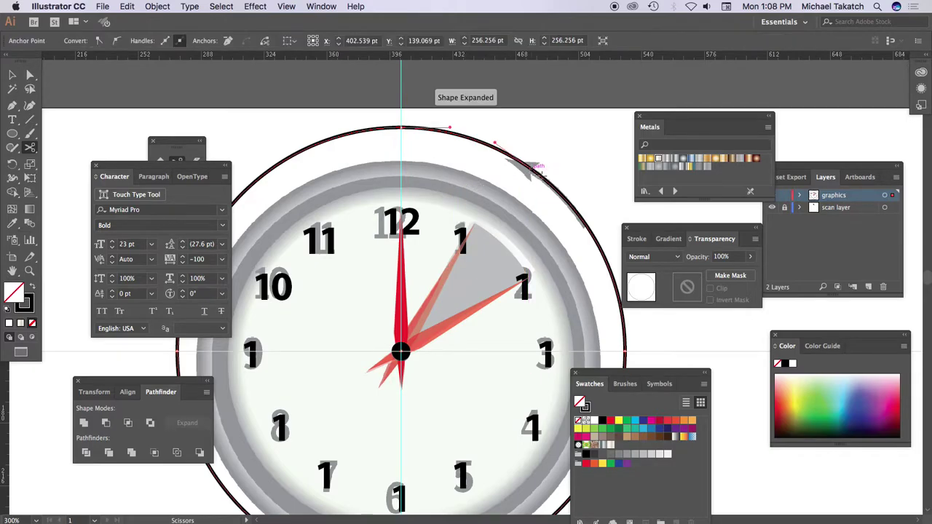
pyautogui.click(588, 226)
# Delete the unwanted remainder of the circle, leaving a short arc
pyautogui.press('v')
pyautogui.press('Delete')
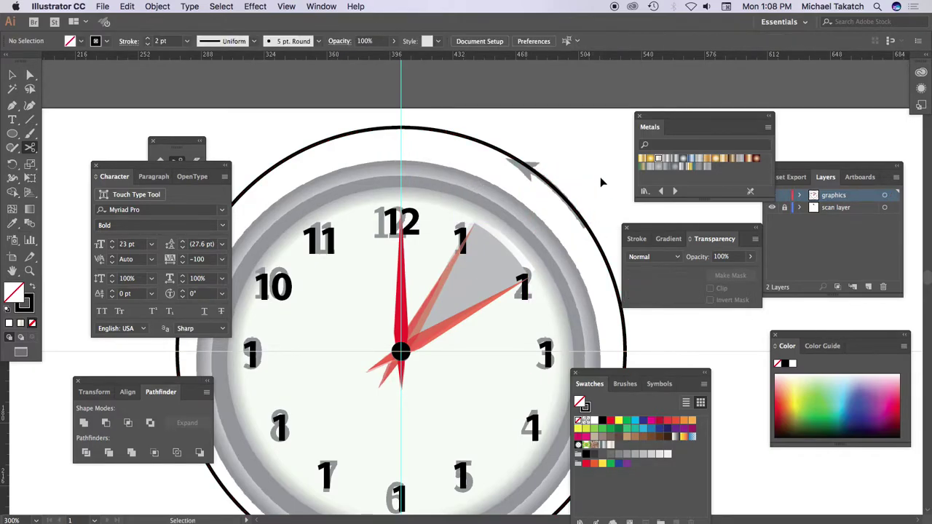
pyautogui.click(493, 147)
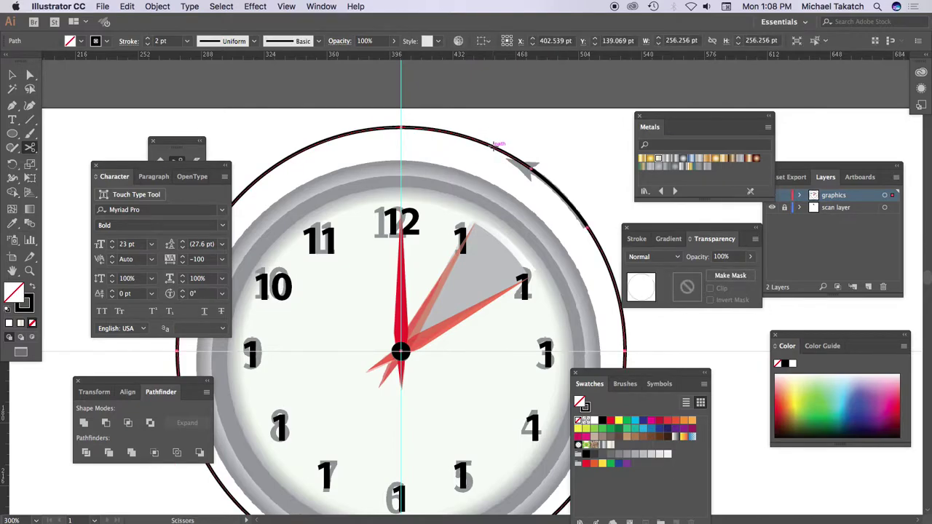
pyautogui.press('c')
pyautogui.press('Delete')
# Select the black arc and add arrowheads to both ends, with Arrow 3 at the end
pyautogui.press('v')
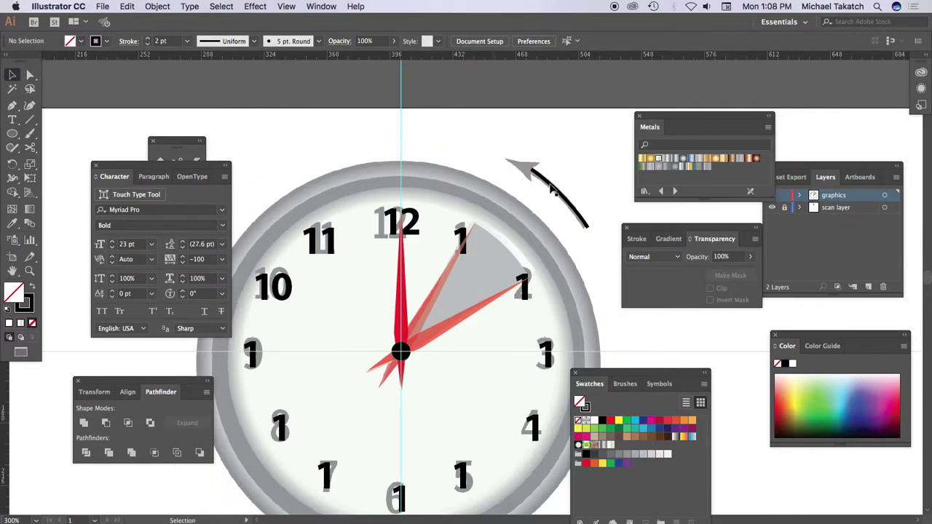
pyautogui.click(557, 189)
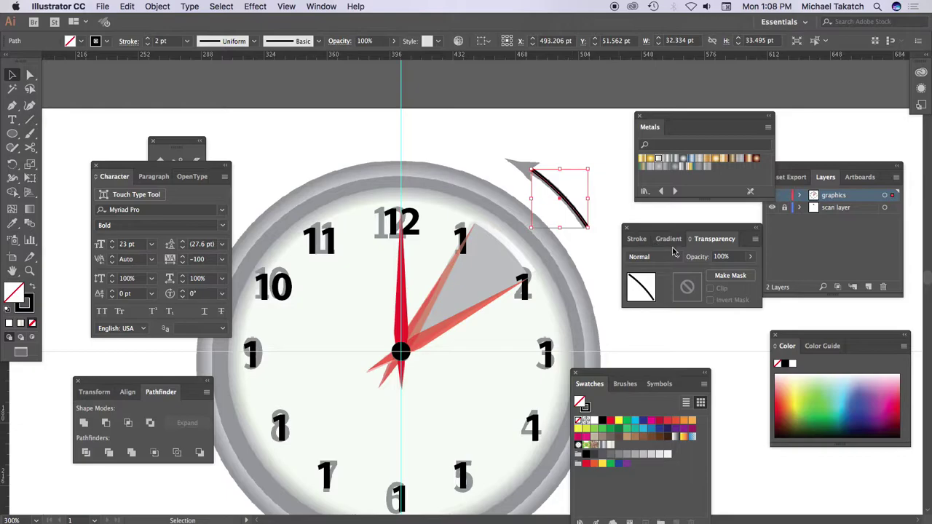
pyautogui.click(644, 240)
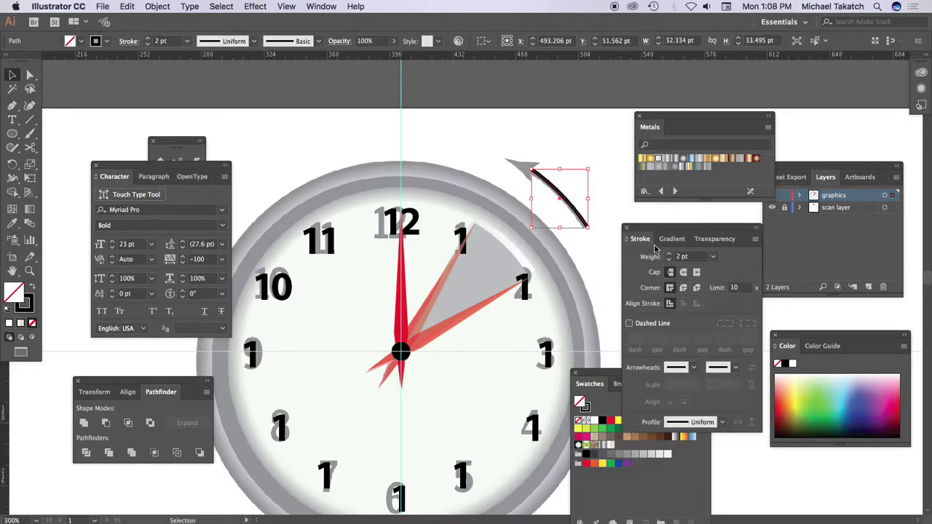
pyautogui.click(694, 369)
pyautogui.click(654, 260)
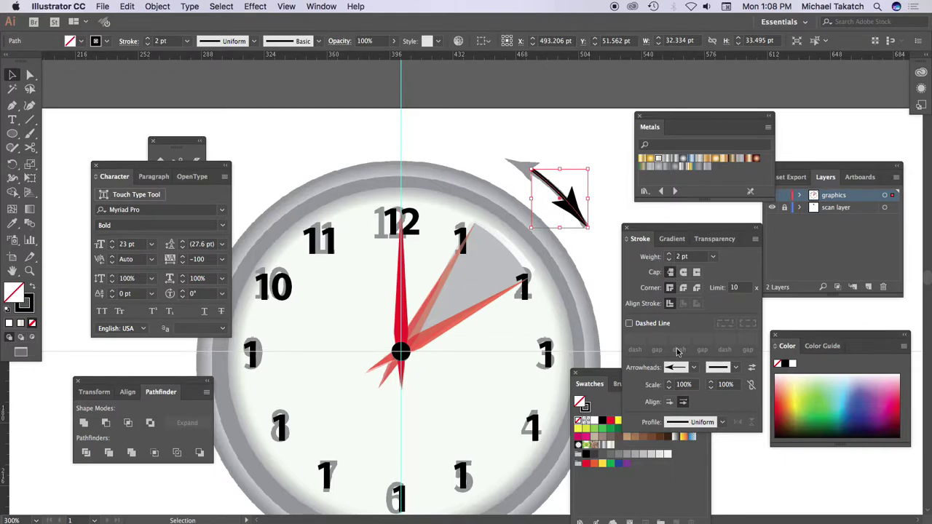
pyautogui.click(735, 368)
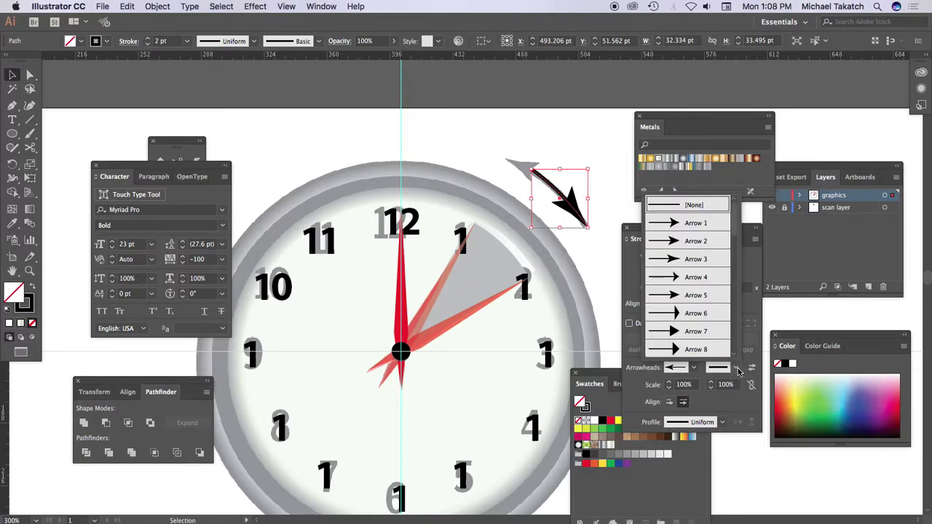
pyautogui.click(694, 268)
# Set the start arrowhead to None and extend the arrow tip beyond the path end
pyautogui.click(693, 370)
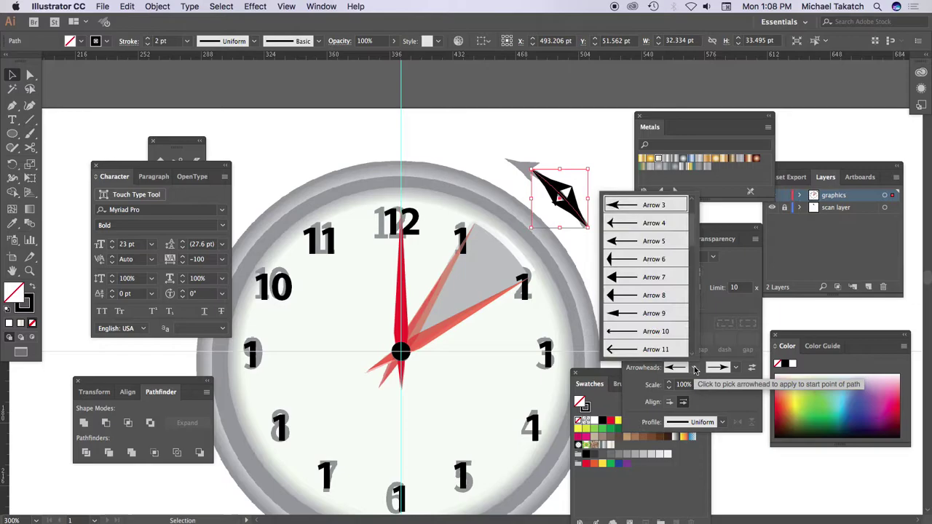
pyautogui.scroll(-10, 675, 309)
pyautogui.scroll(10, 674, 309)
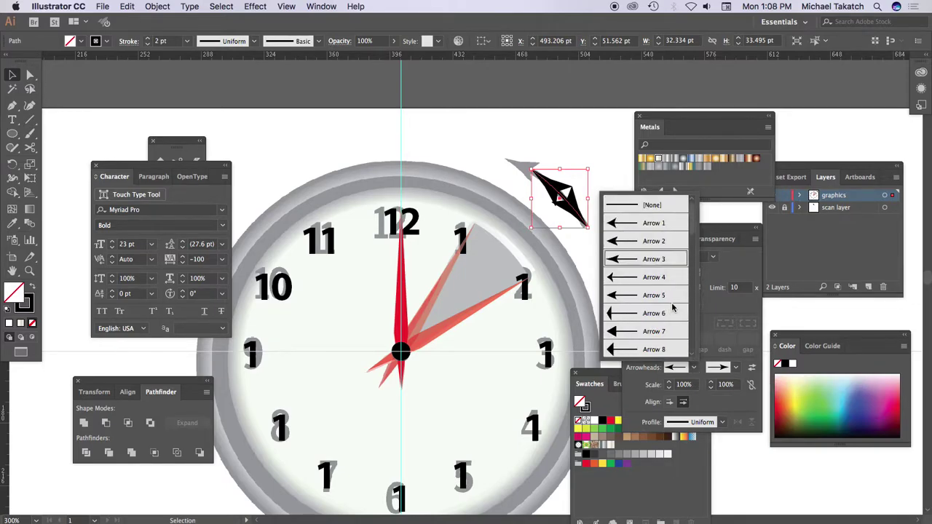
pyautogui.click(659, 206)
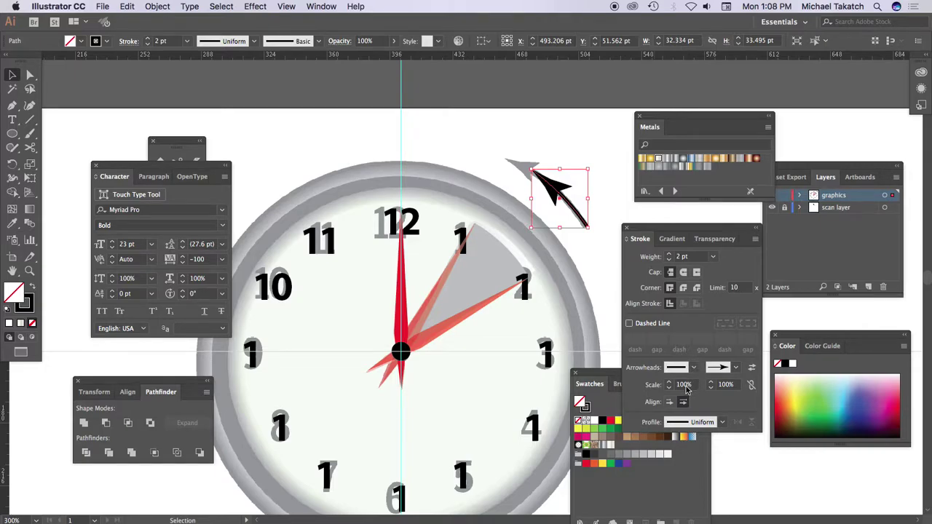
pyautogui.click(670, 403)
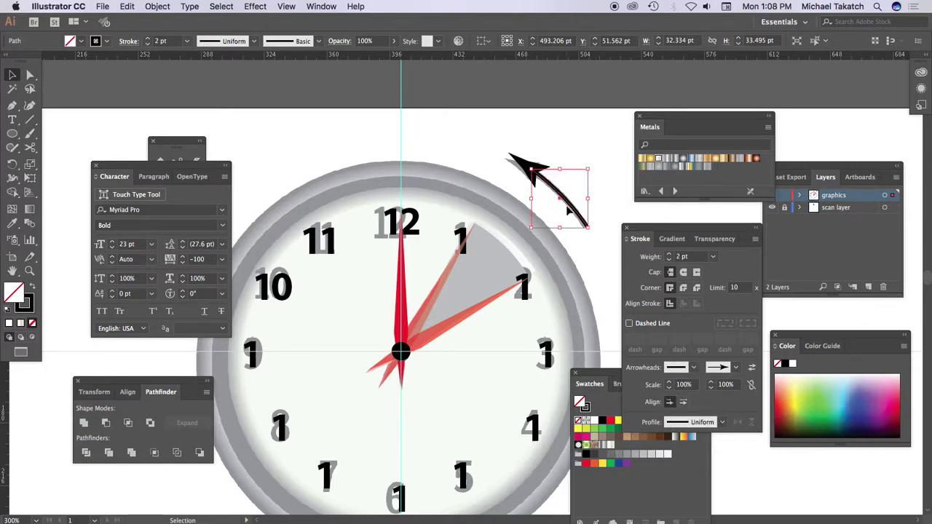
pyautogui.click(335, 144)
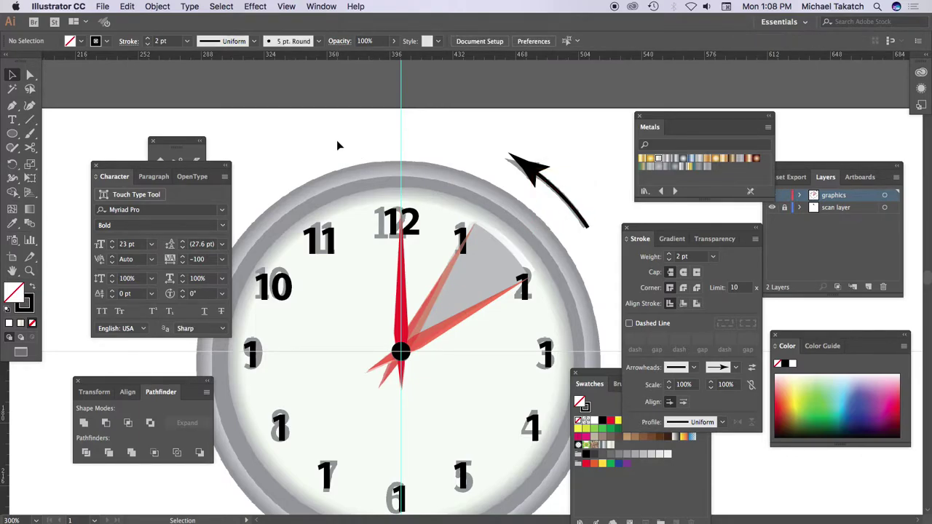
# Type the caption 'Time change' below the clock
pyautogui.press('super+minus')
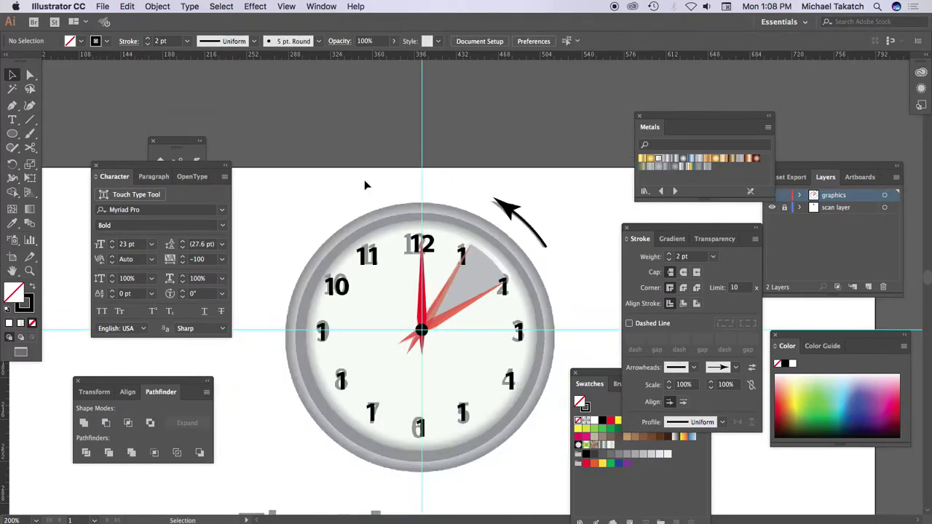
pyautogui.press('super+minus')
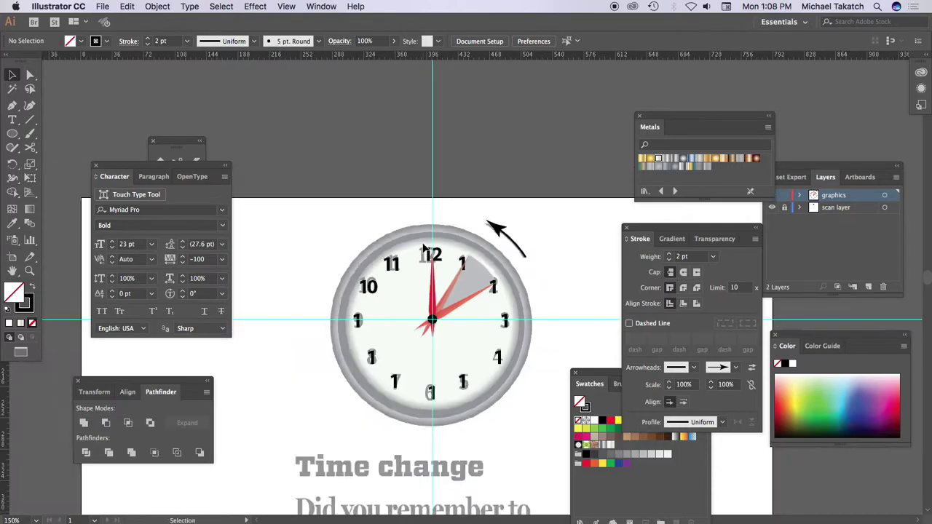
pyautogui.click(12, 119)
pyautogui.click(368, 473)
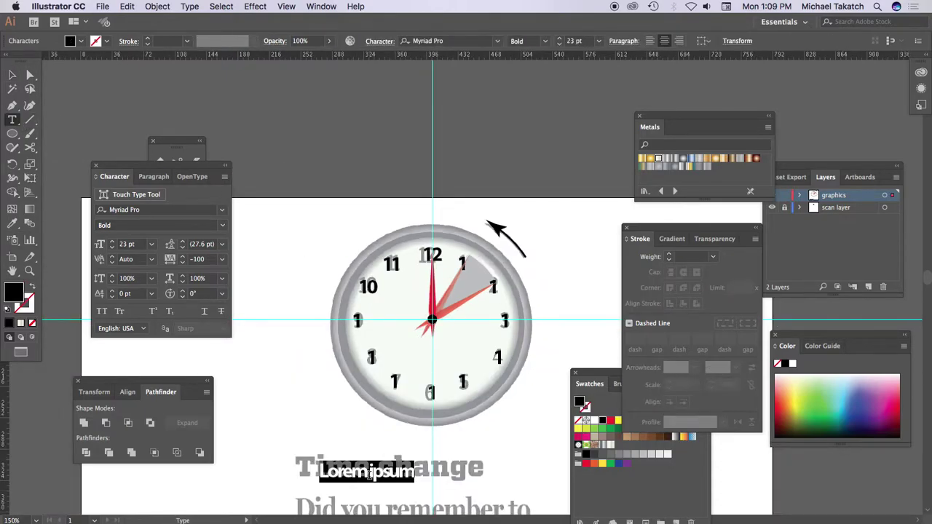
pyautogui.write('Time')
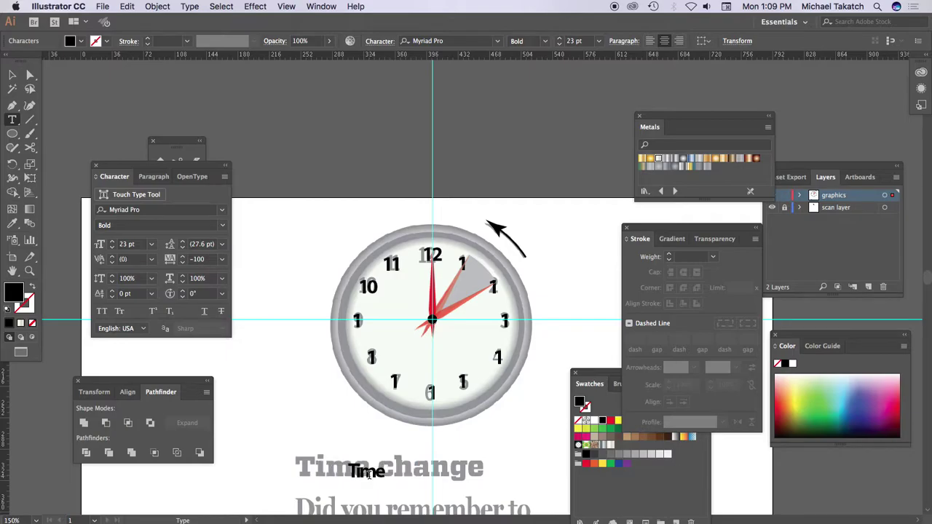
pyautogui.write('change')
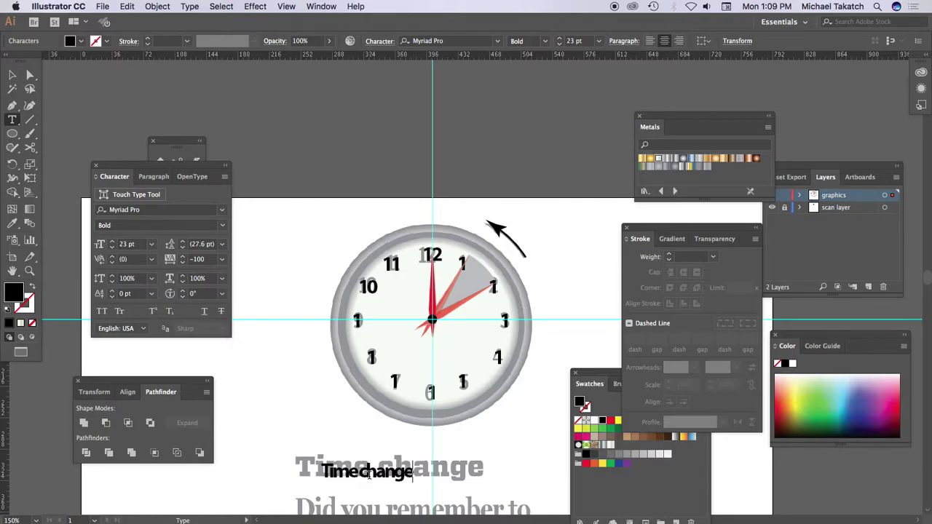
# Set the caption's tracking to 0 and move it over the scanned caption
pyautogui.doubleClick(369, 472)
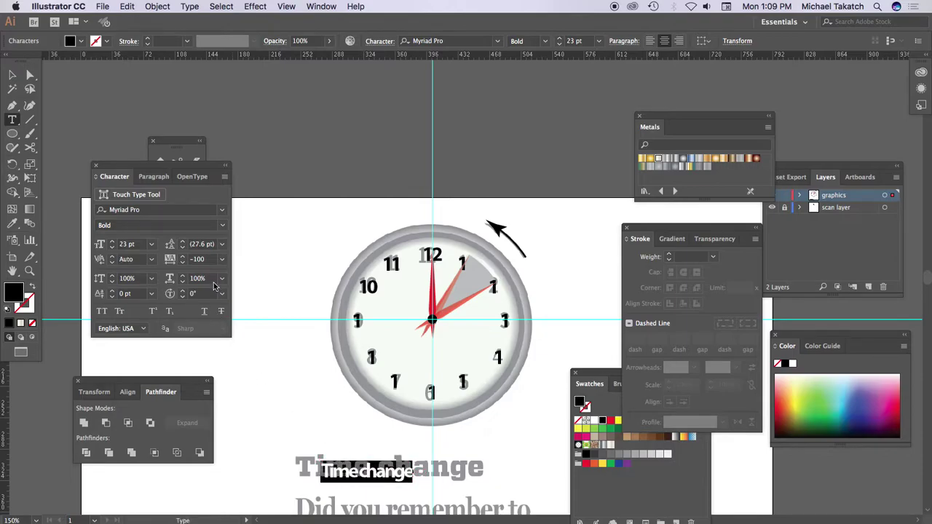
pyautogui.click(222, 260)
pyautogui.click(233, 348)
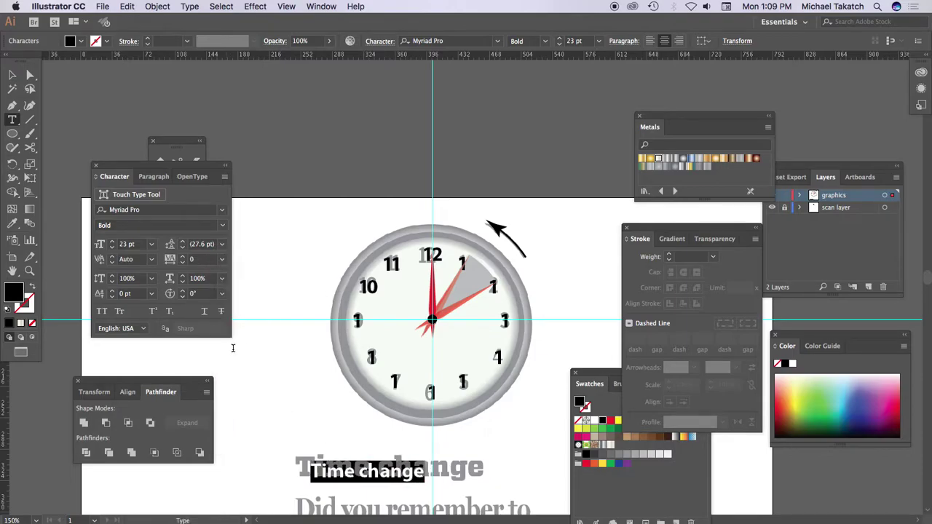
pyautogui.click(223, 225)
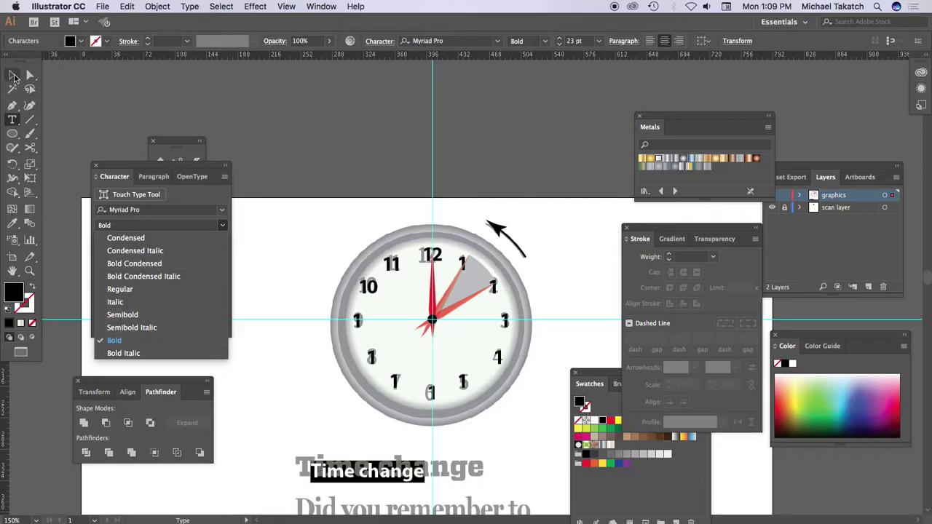
pyautogui.press('Escape')
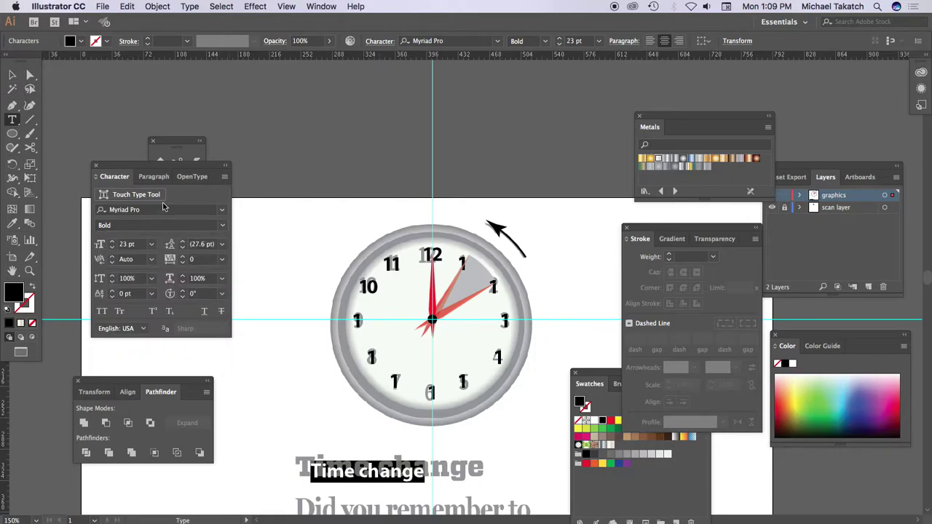
pyautogui.press('Escape')
pyautogui.moveTo(416, 481); pyautogui.dragTo(470, 471)
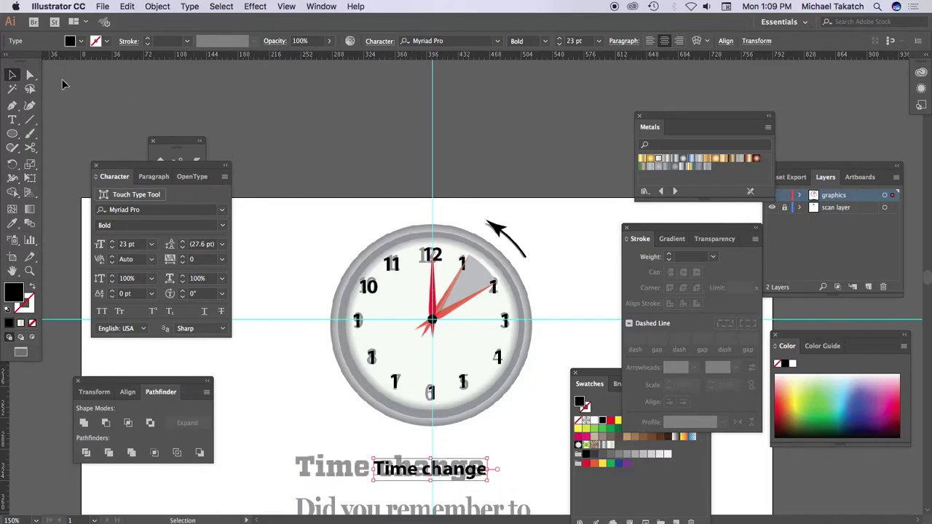
# Draw a rectangle around the clock and caption as a 2 pt black outline frame
pyautogui.moveTo(12, 133); pyautogui.dragTo(39, 134)
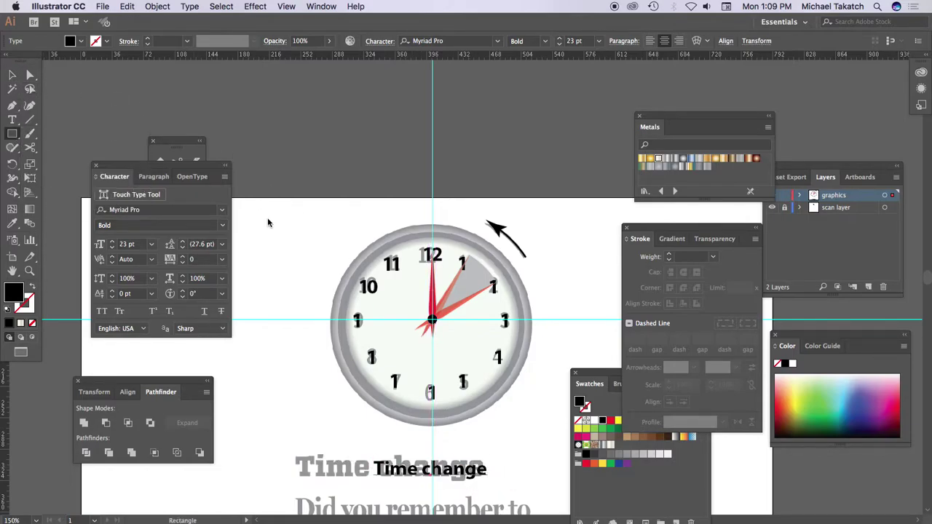
pyautogui.moveTo(287, 206)
pyautogui.mouseDown()
pyautogui.moveTo(474, 499)
pyautogui.moveTo(569, 486)
pyautogui.mouseUp()
pyautogui.click(32, 286)
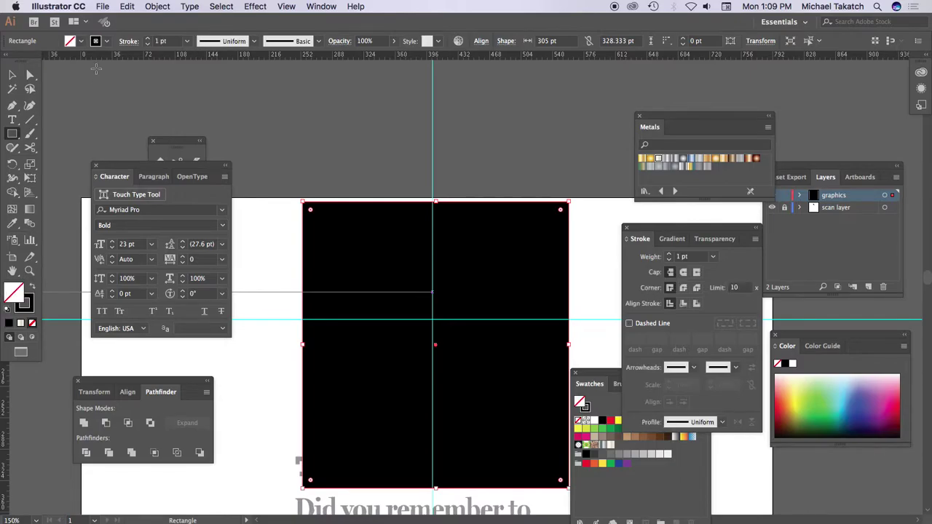
pyautogui.click(147, 38)
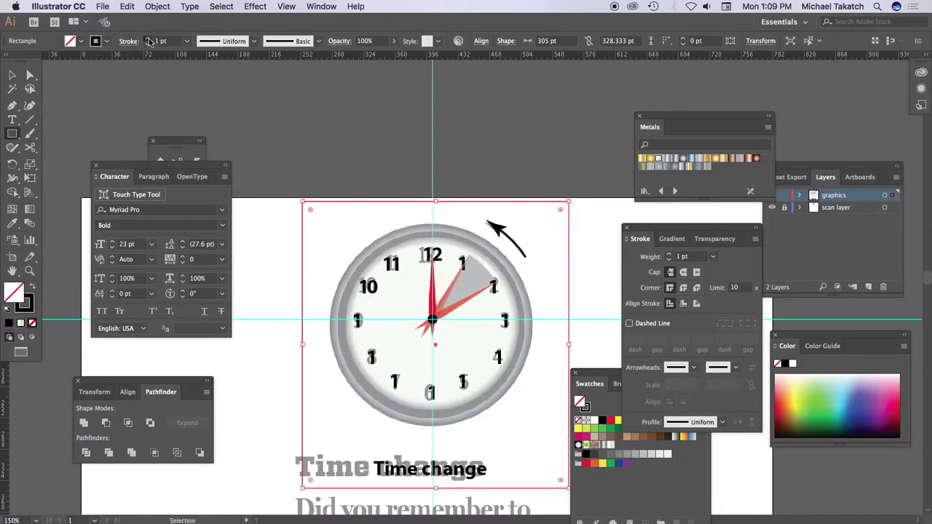
# Reveal all hidden clock objects with Object > Show All, hide the scan layer, and deselect
pyautogui.click(773, 208)
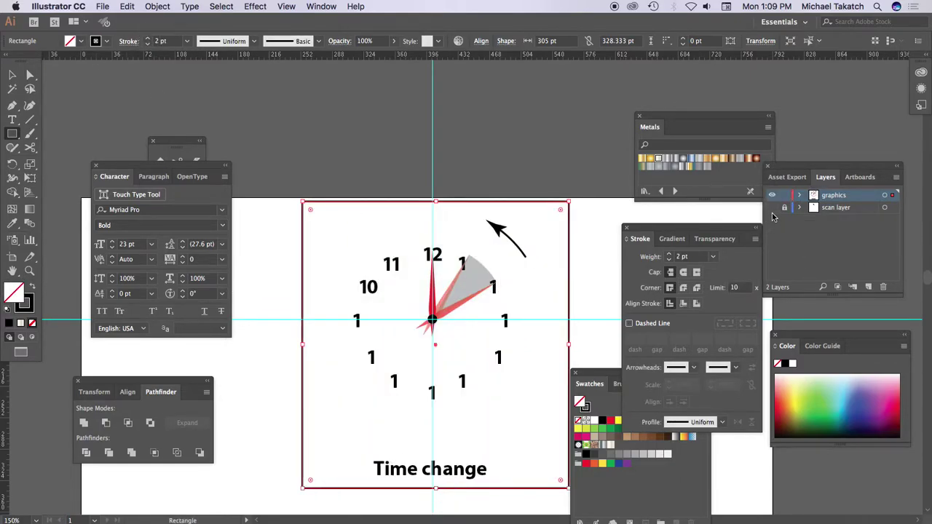
pyautogui.click(773, 208)
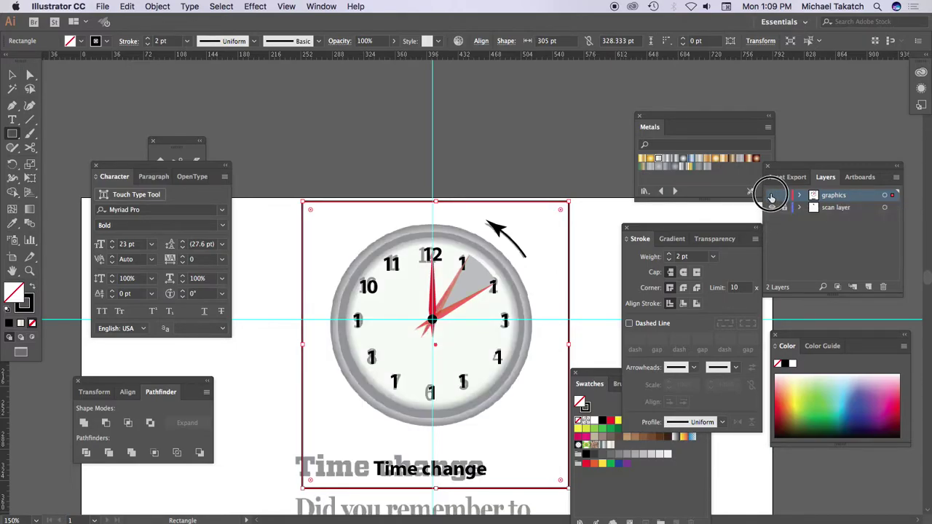
pyautogui.click(772, 195)
pyautogui.click(772, 195)
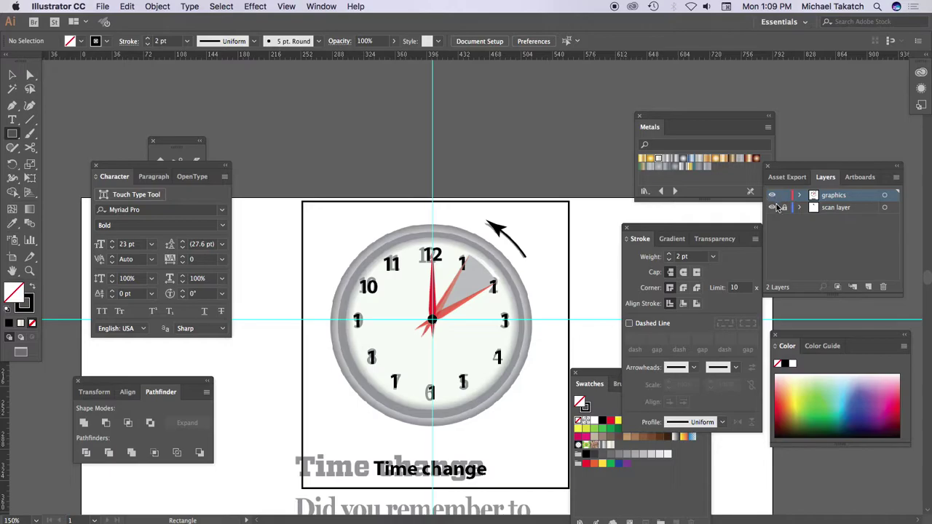
pyautogui.click(157, 7)
pyautogui.click(179, 105)
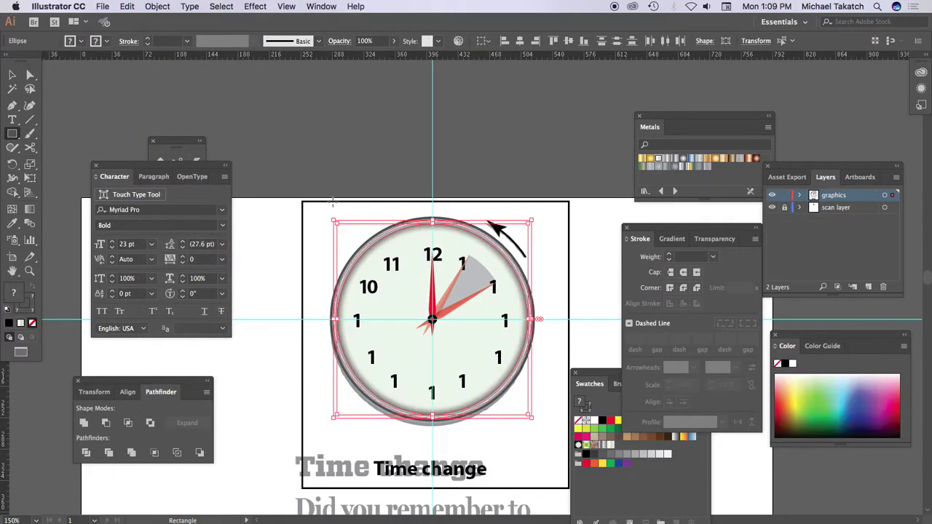
pyautogui.click(772, 207)
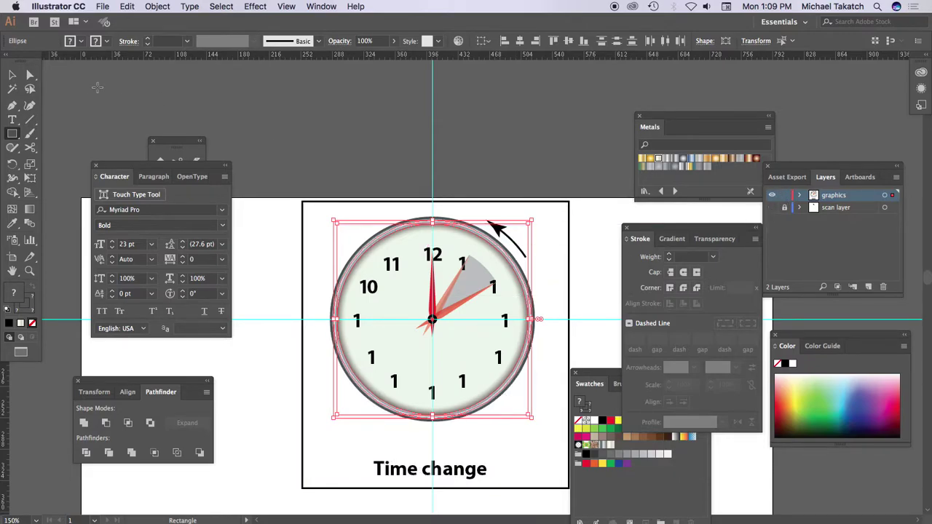
pyautogui.click(14, 76)
pyautogui.click(259, 228)
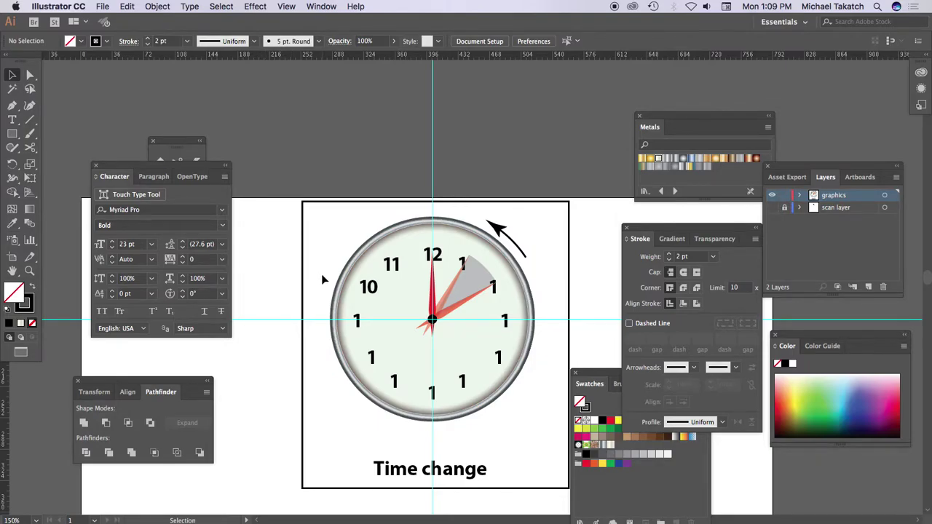
pyautogui.moveTo(284, 197); pyautogui.dragTo(561, 487)
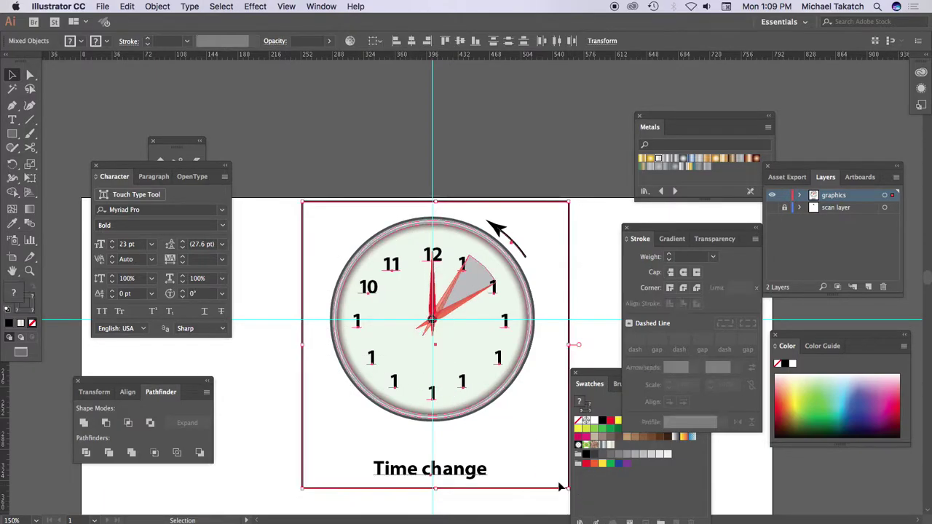
pyautogui.click(101, 7)
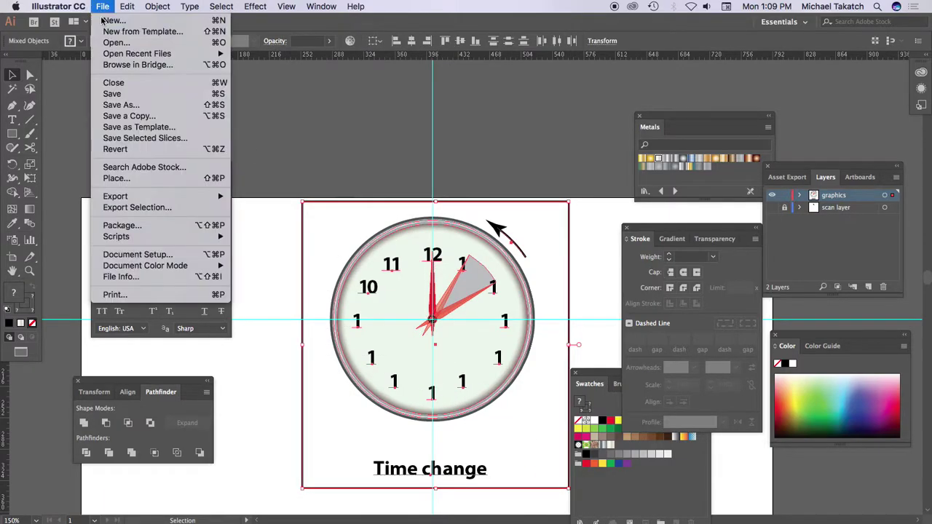
pyautogui.click(137, 207)
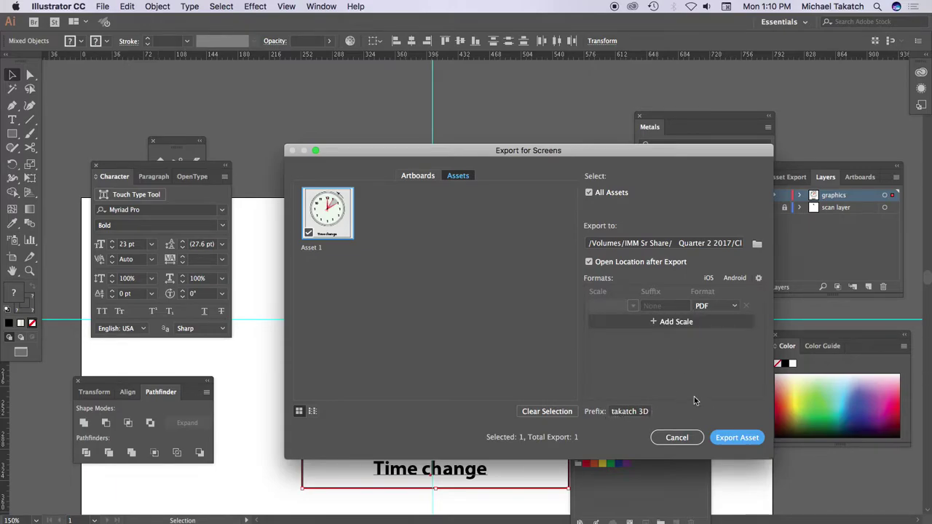
pyautogui.click(693, 439)
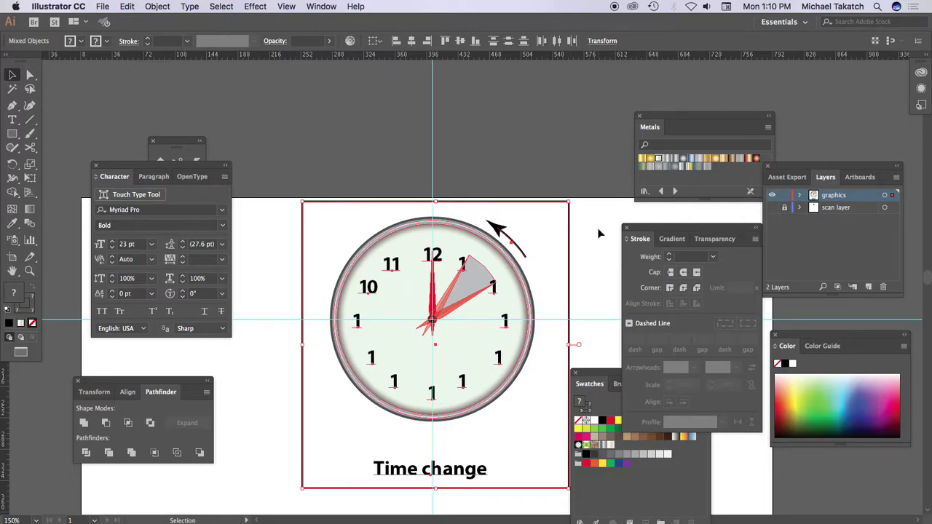